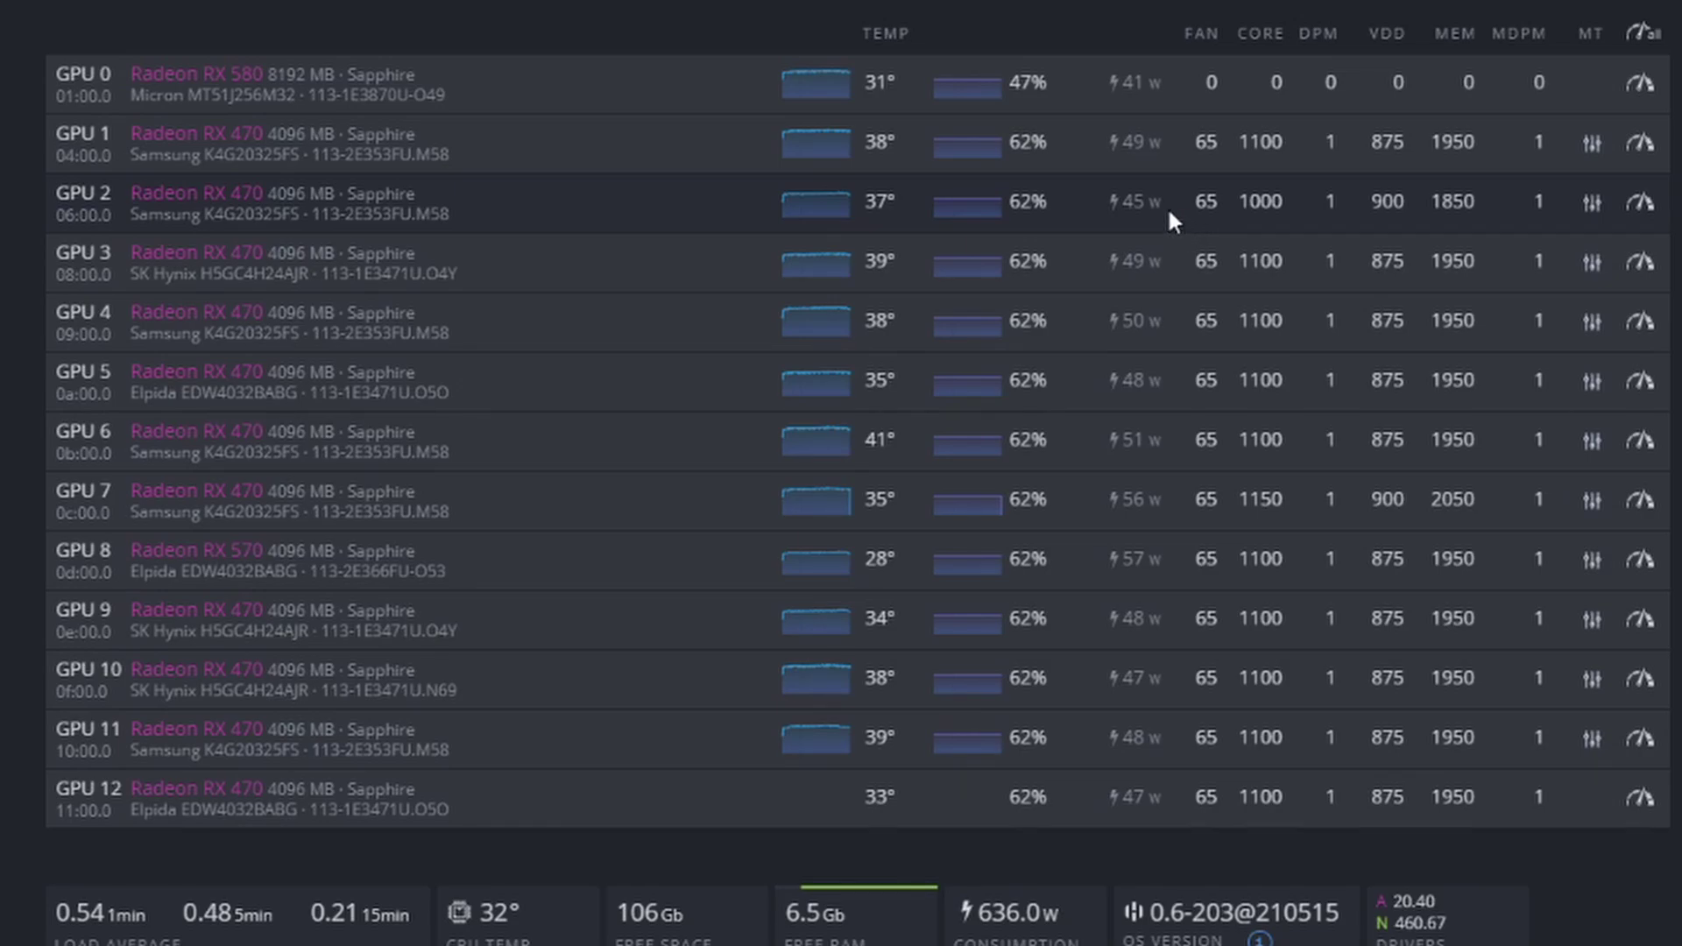
- Inspect GPU 2's core clock (1000) and VDD (900) values, leaving the core clock unchanged
double_click(1262, 202)
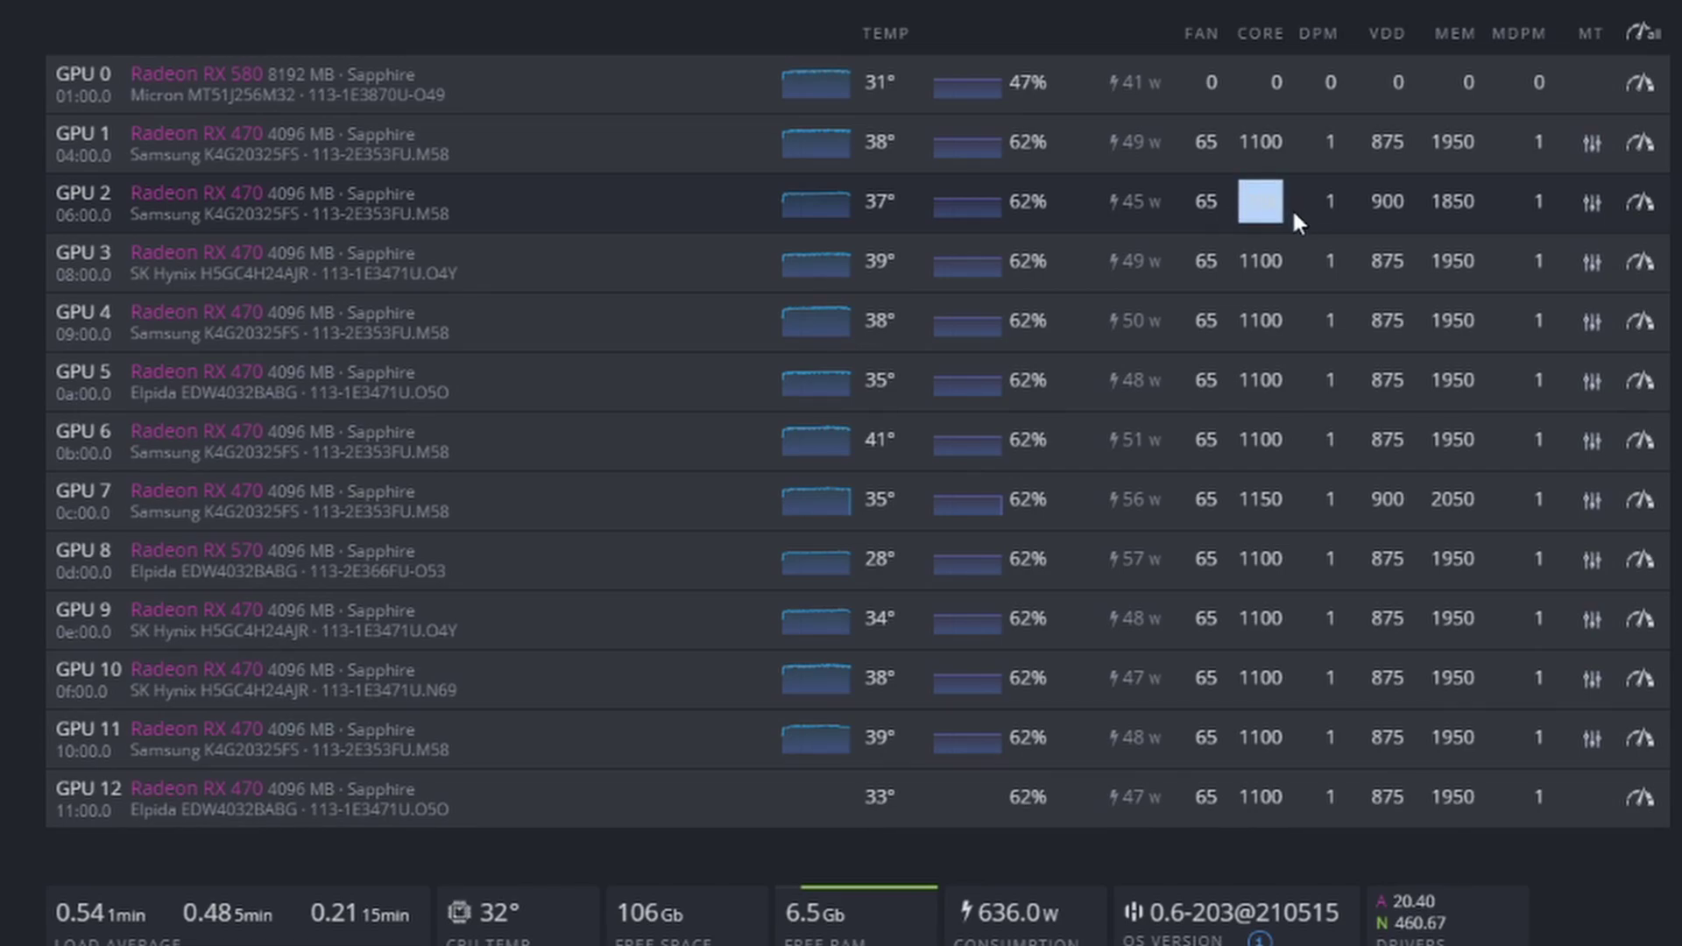
left_click_drag(1239, 202, 1252, 201)
left_click(1449, 201)
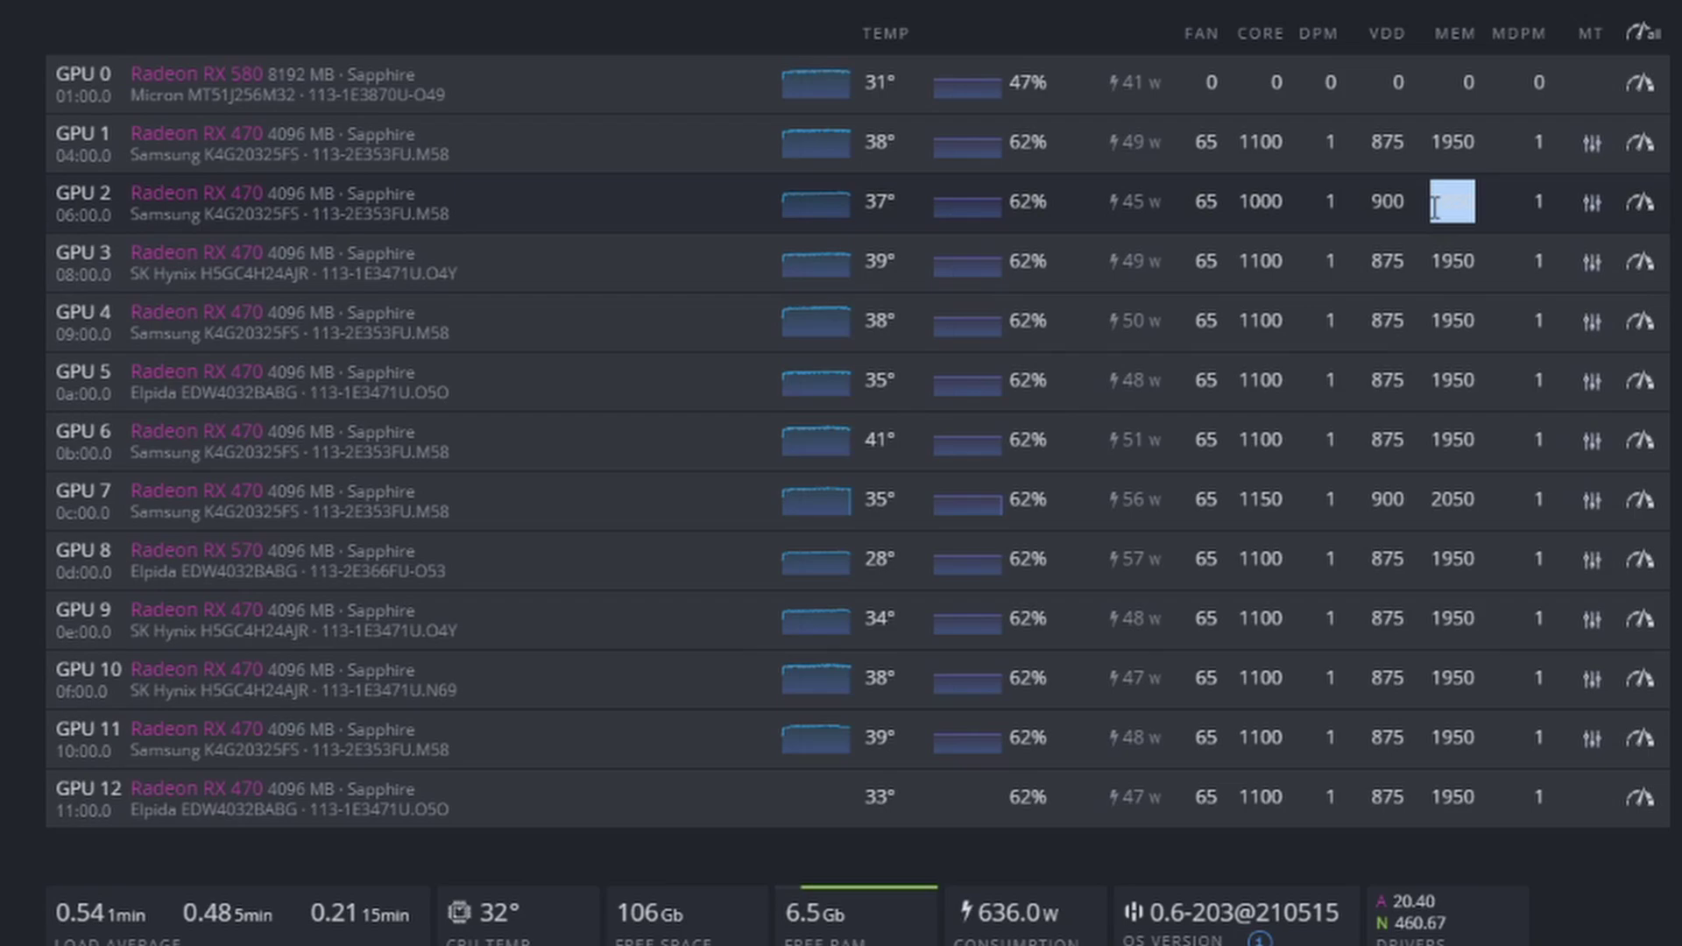
key("Escape")
double_click(1392, 205)
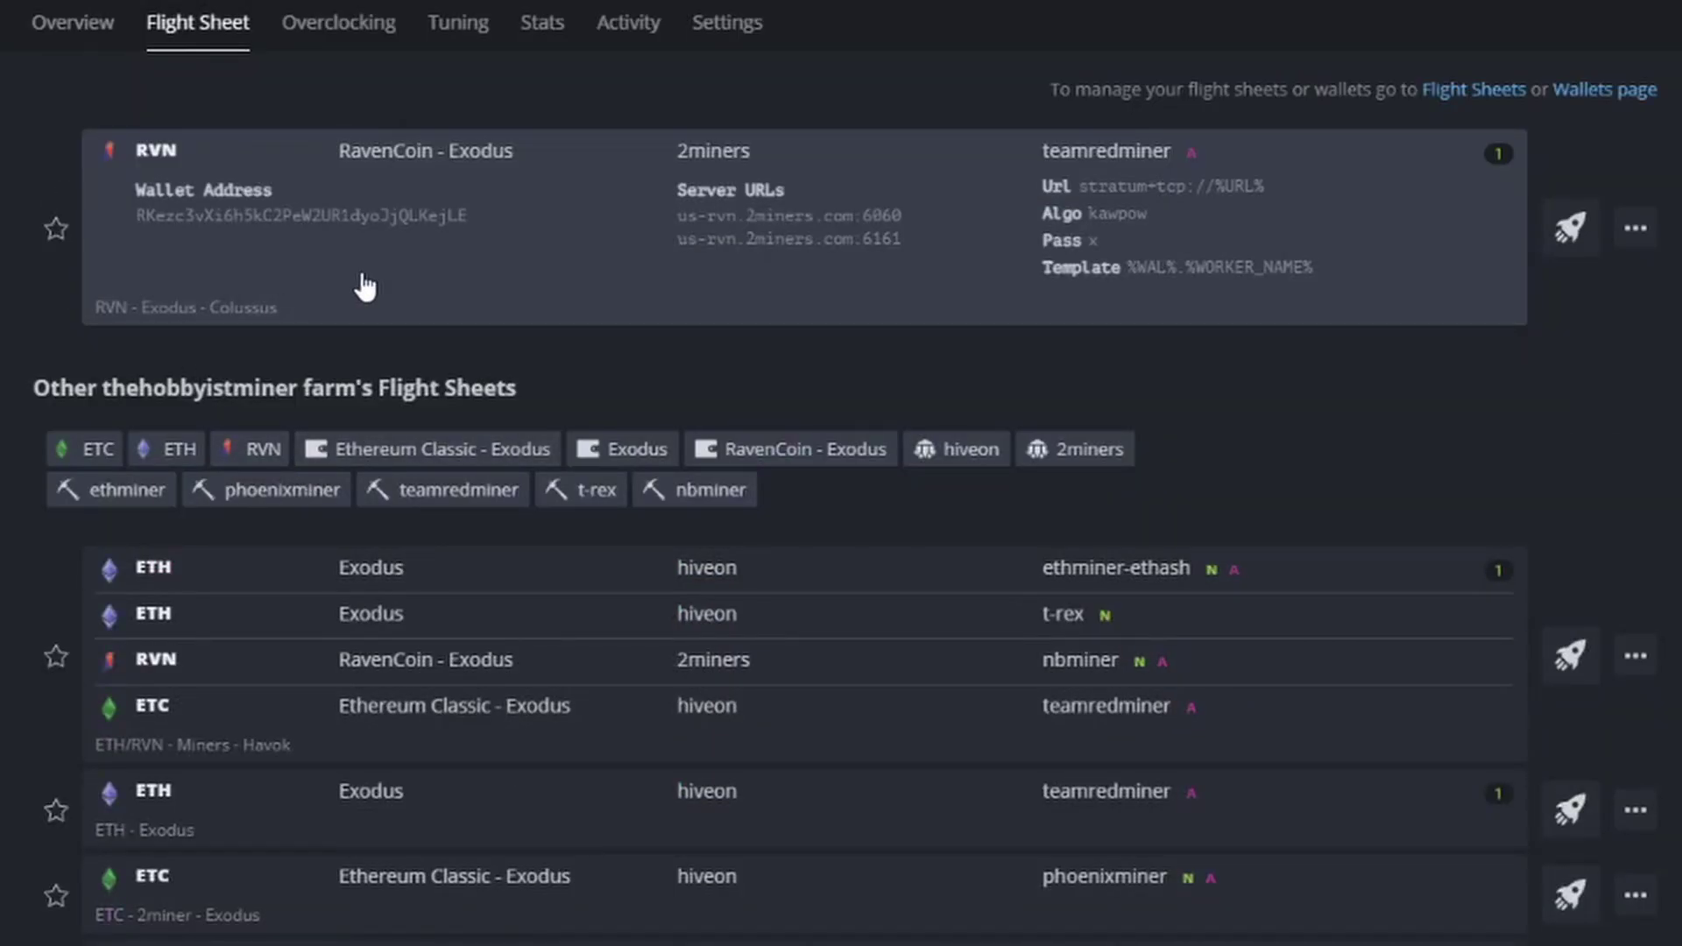
- Edit the RVN flight sheet and set TeamRedMiner's extra arguments to -d 1,2,3,4,5,6,7,8,9,10,11,12
left_click(1639, 232)
left_click(1430, 277)
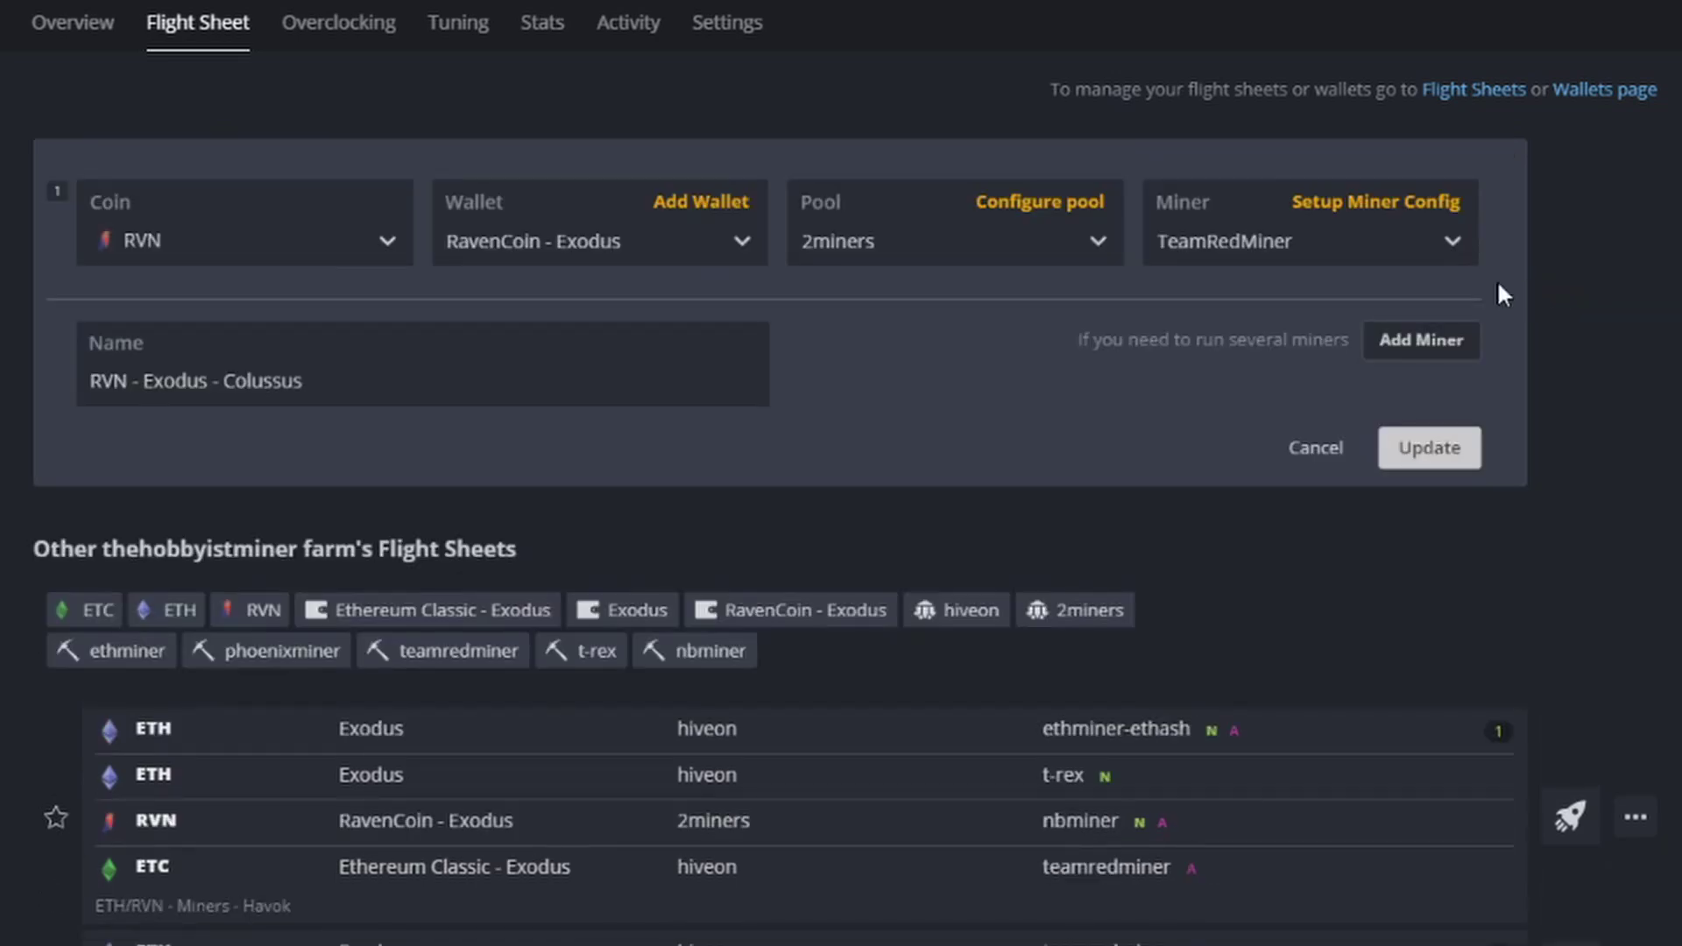
left_click(1378, 215)
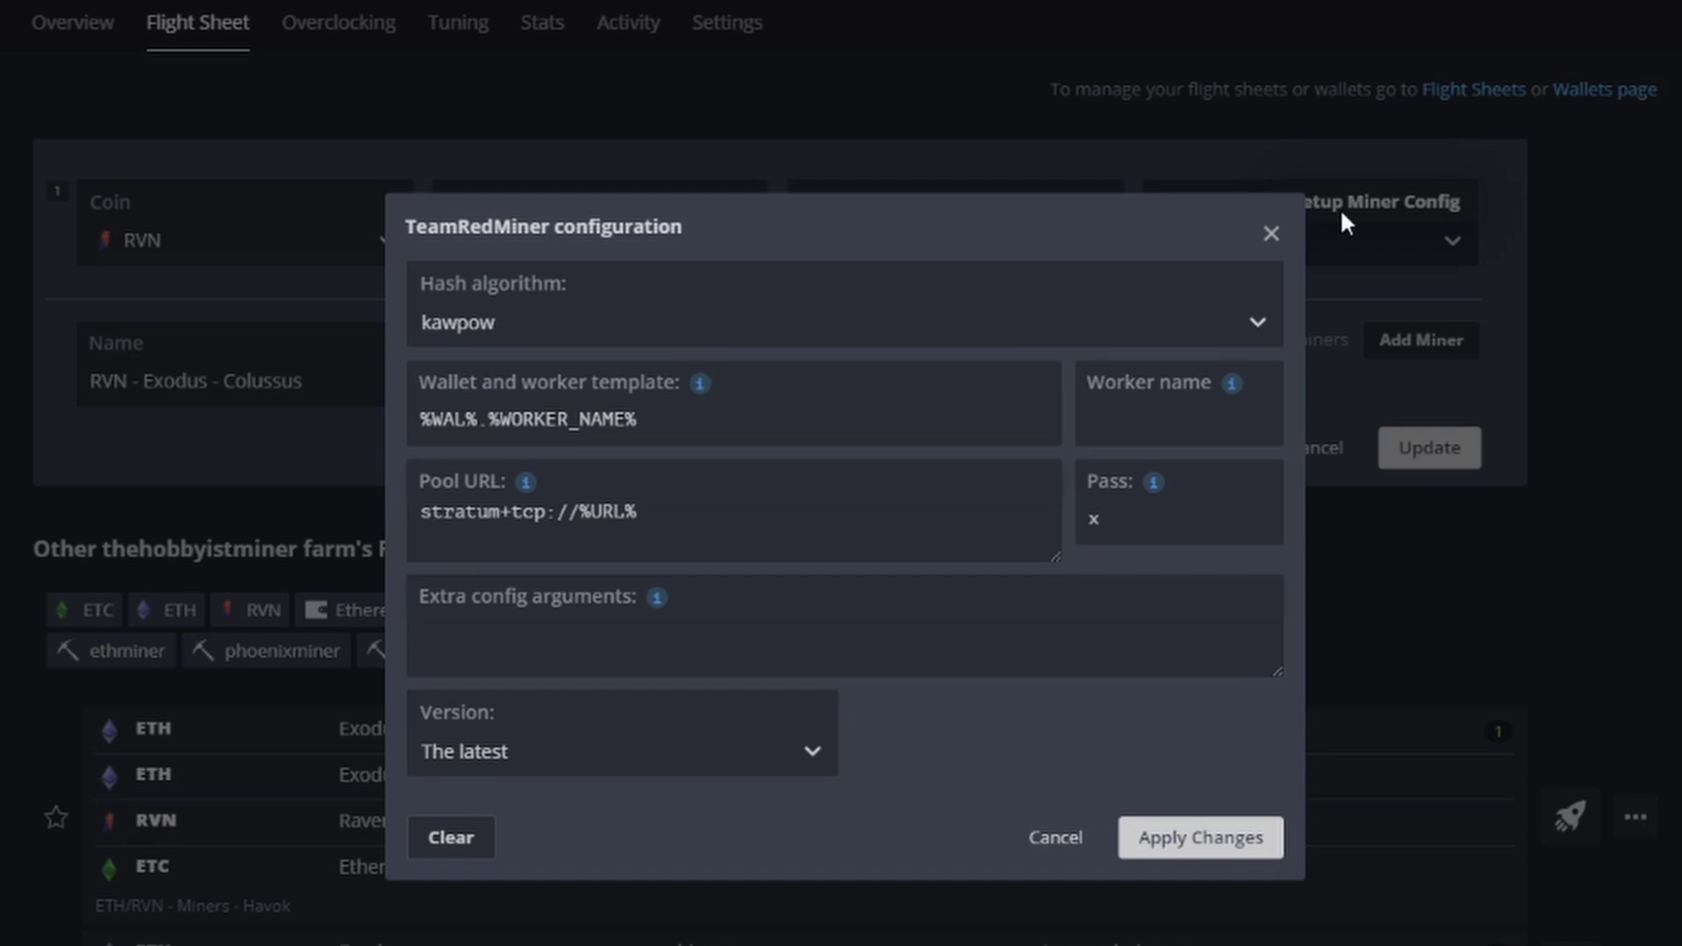
mouse_move(657, 603)
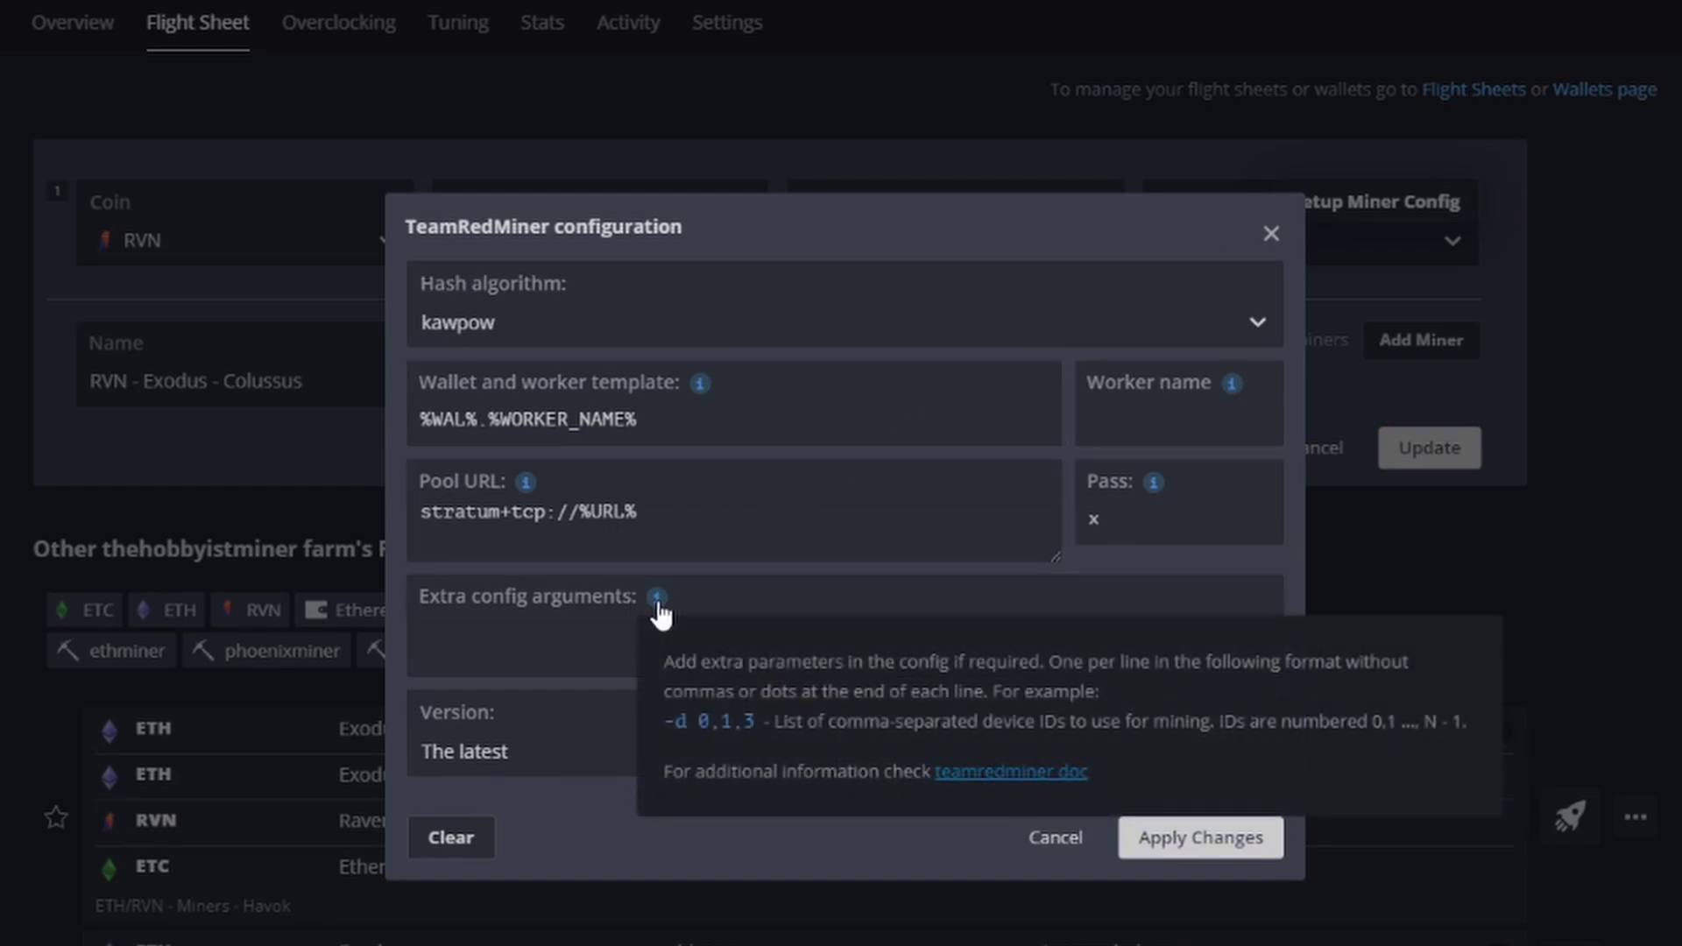
type("-d 0,1,3")
left_click(530, 629)
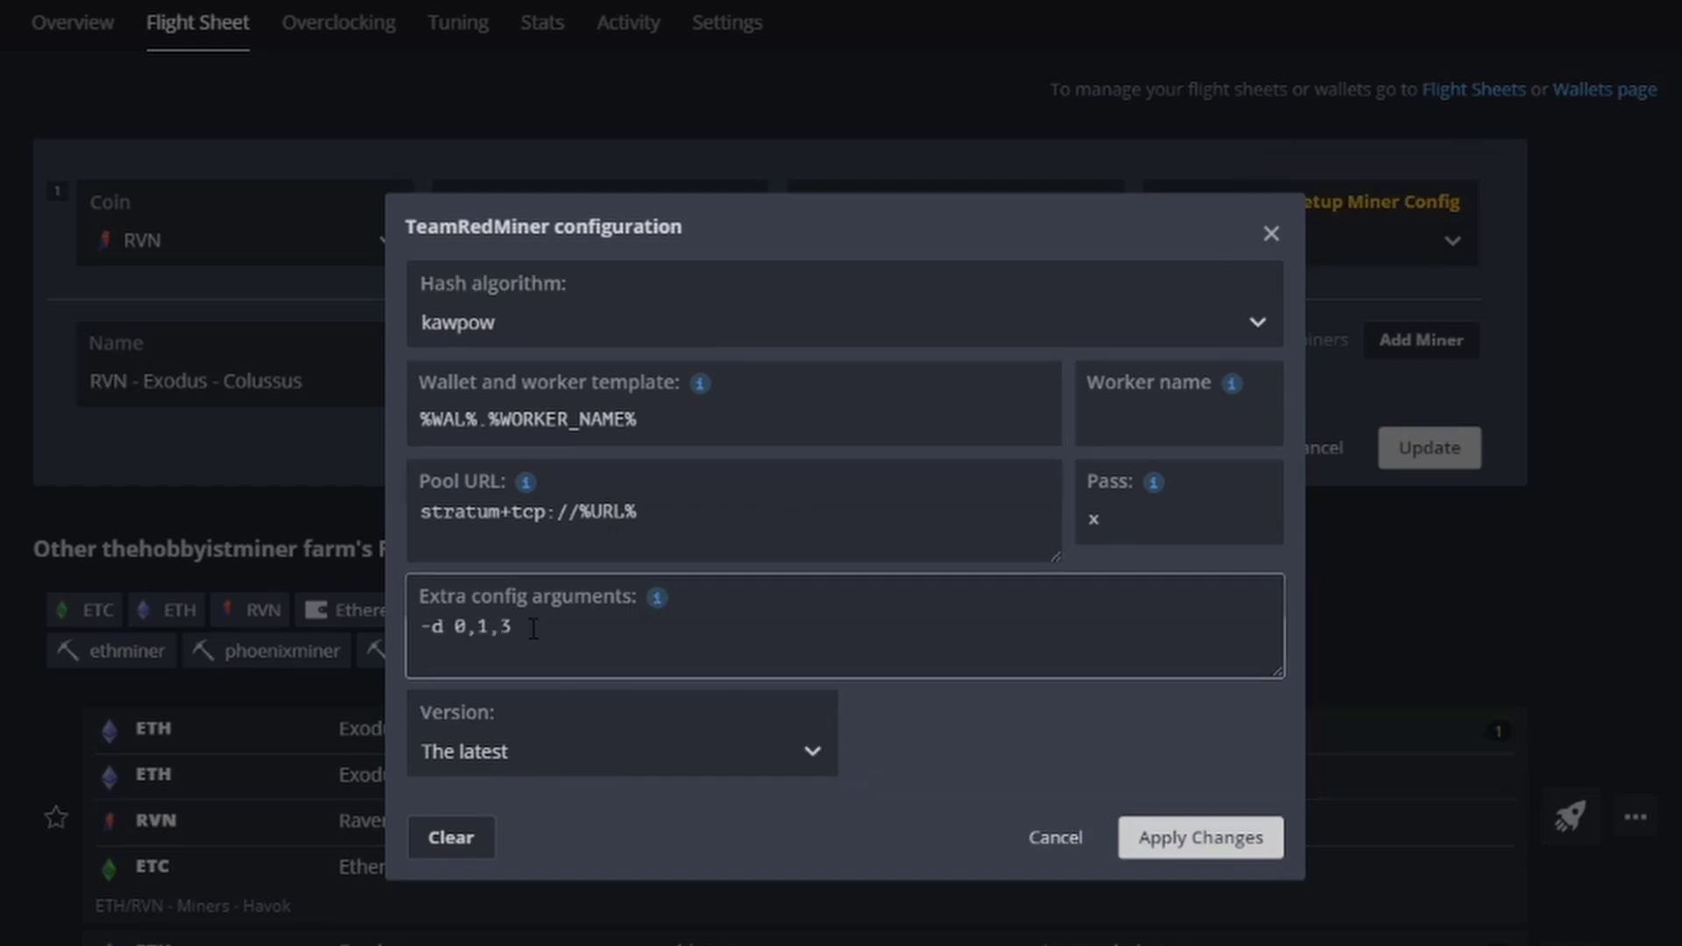
mouse_move(659, 603)
left_click_drag(526, 627, 457, 628)
left_click(526, 627)
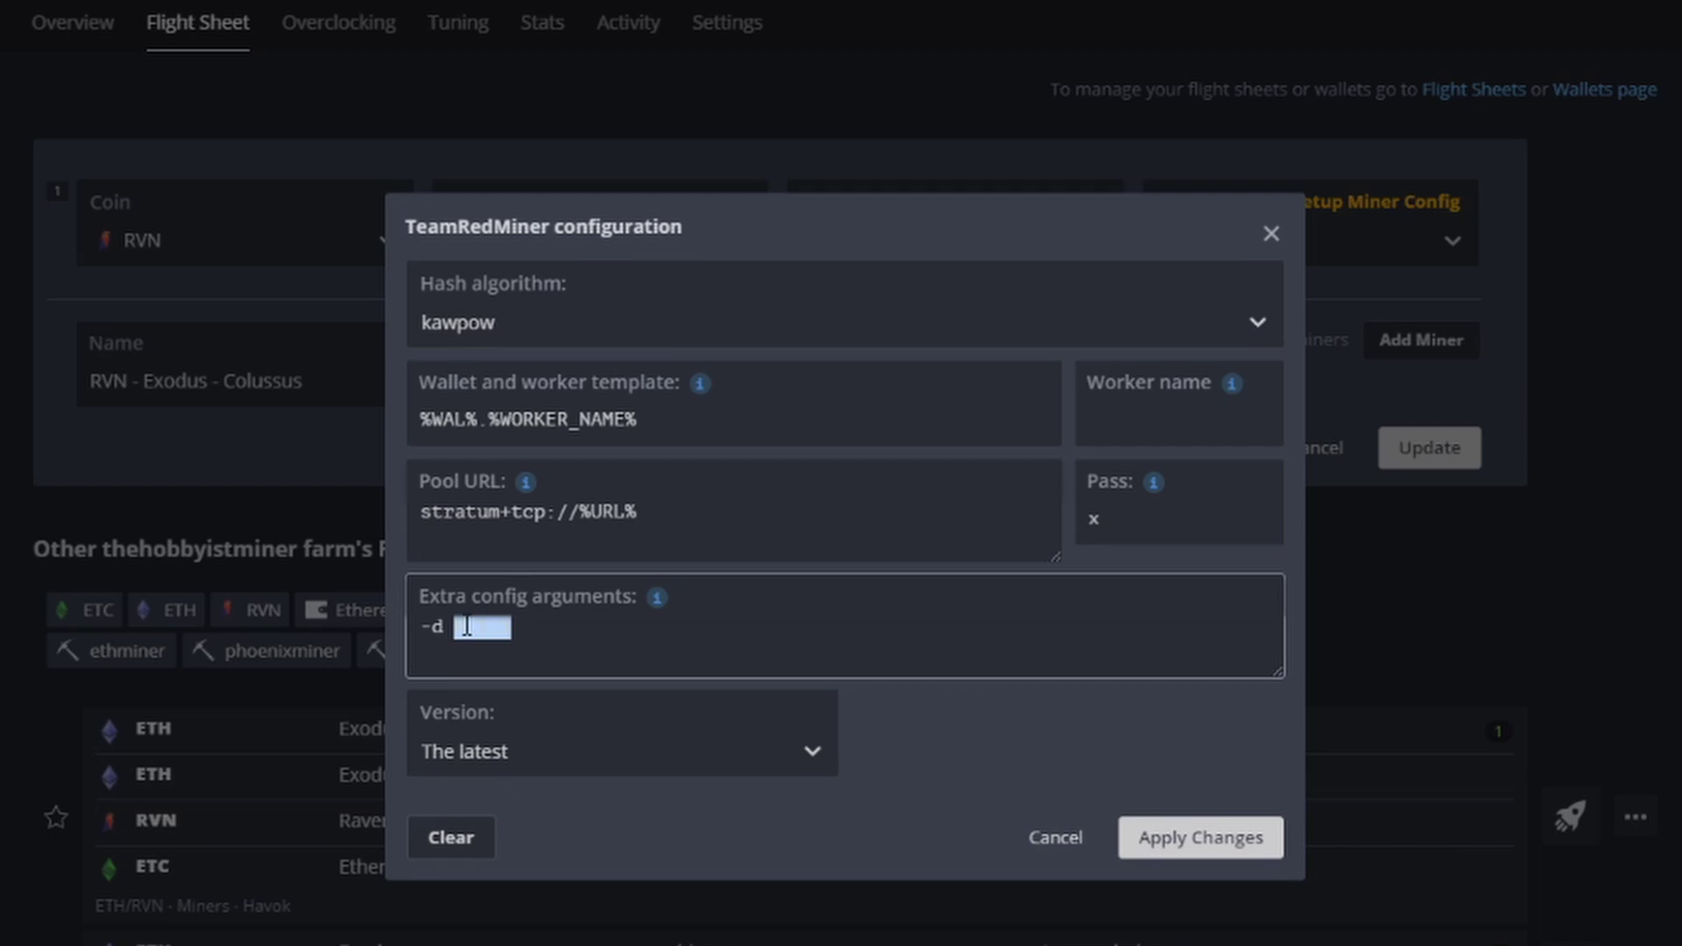
type("1,2,3,4,5,6,7")
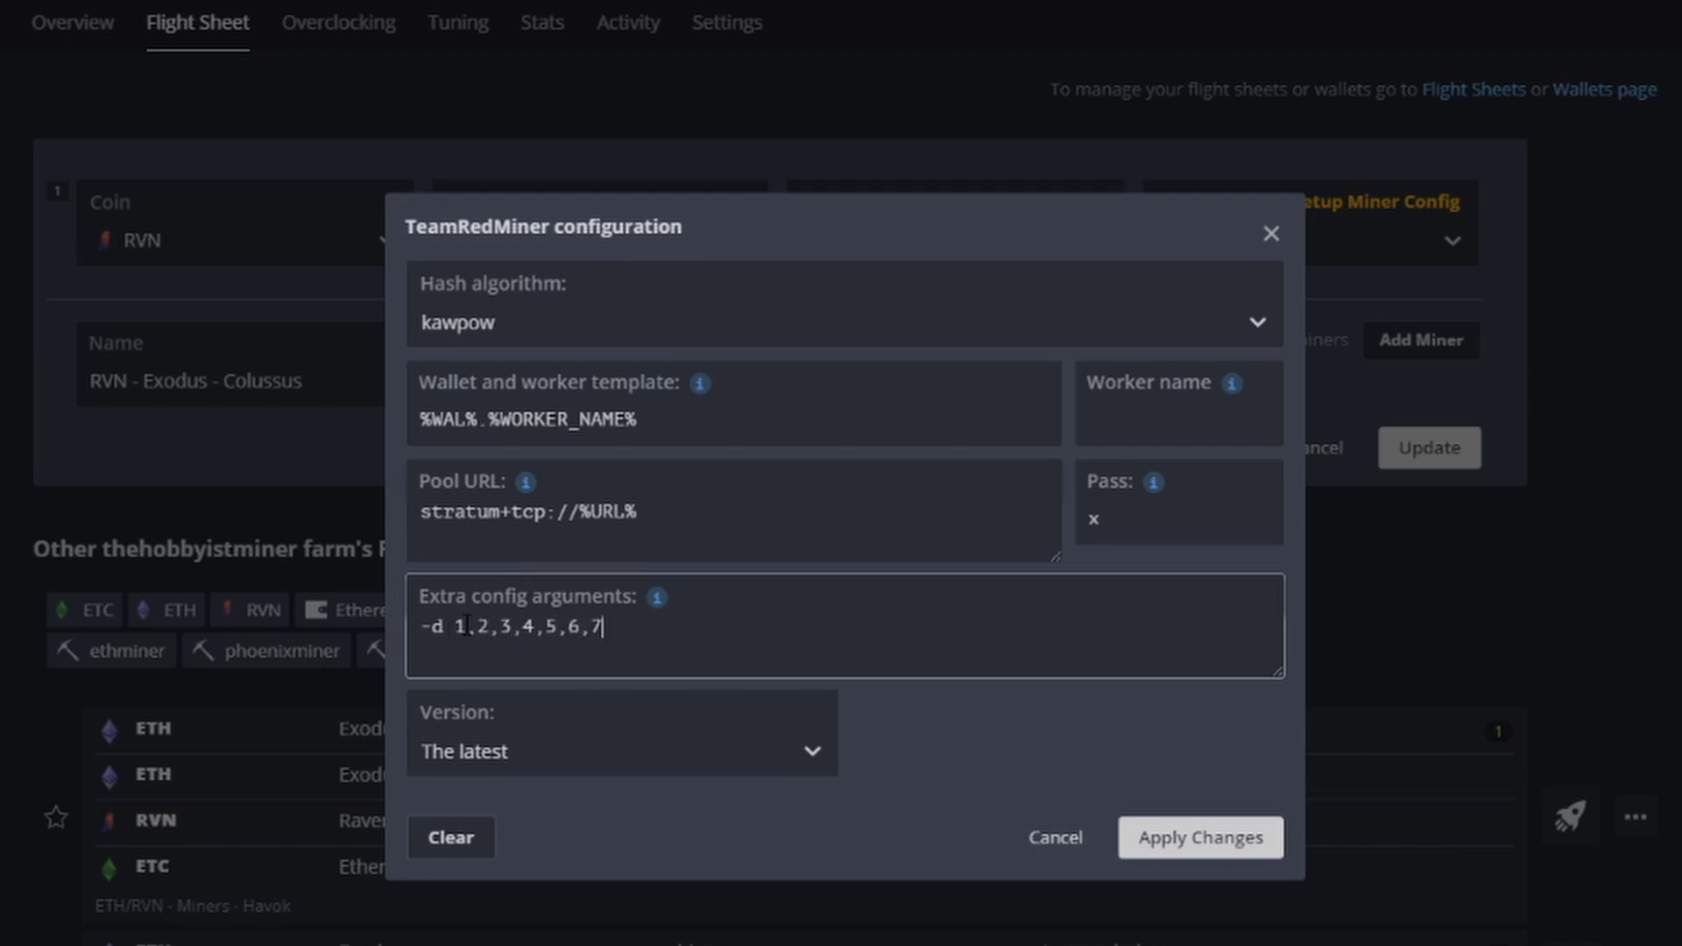
type(",8,9,10,11,12")
left_click(1132, 839)
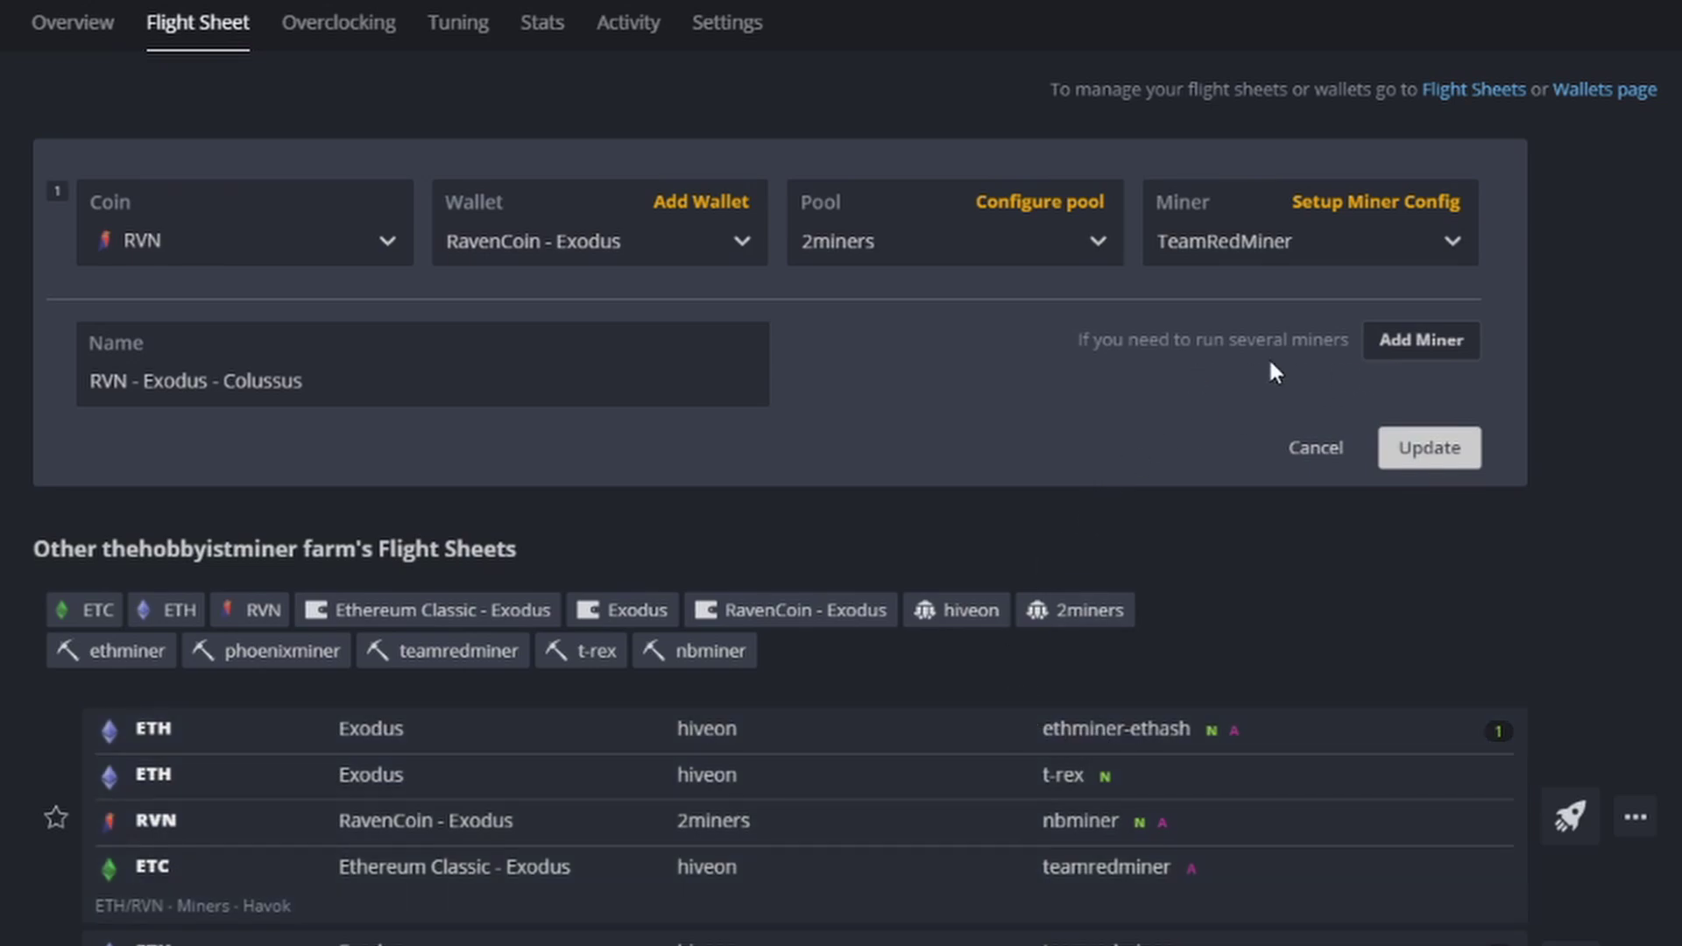
- Add a second ETH miner using the Exodus wallet, hiveon pool (N.America, US West) and PhoenixMiner
left_click(1436, 348)
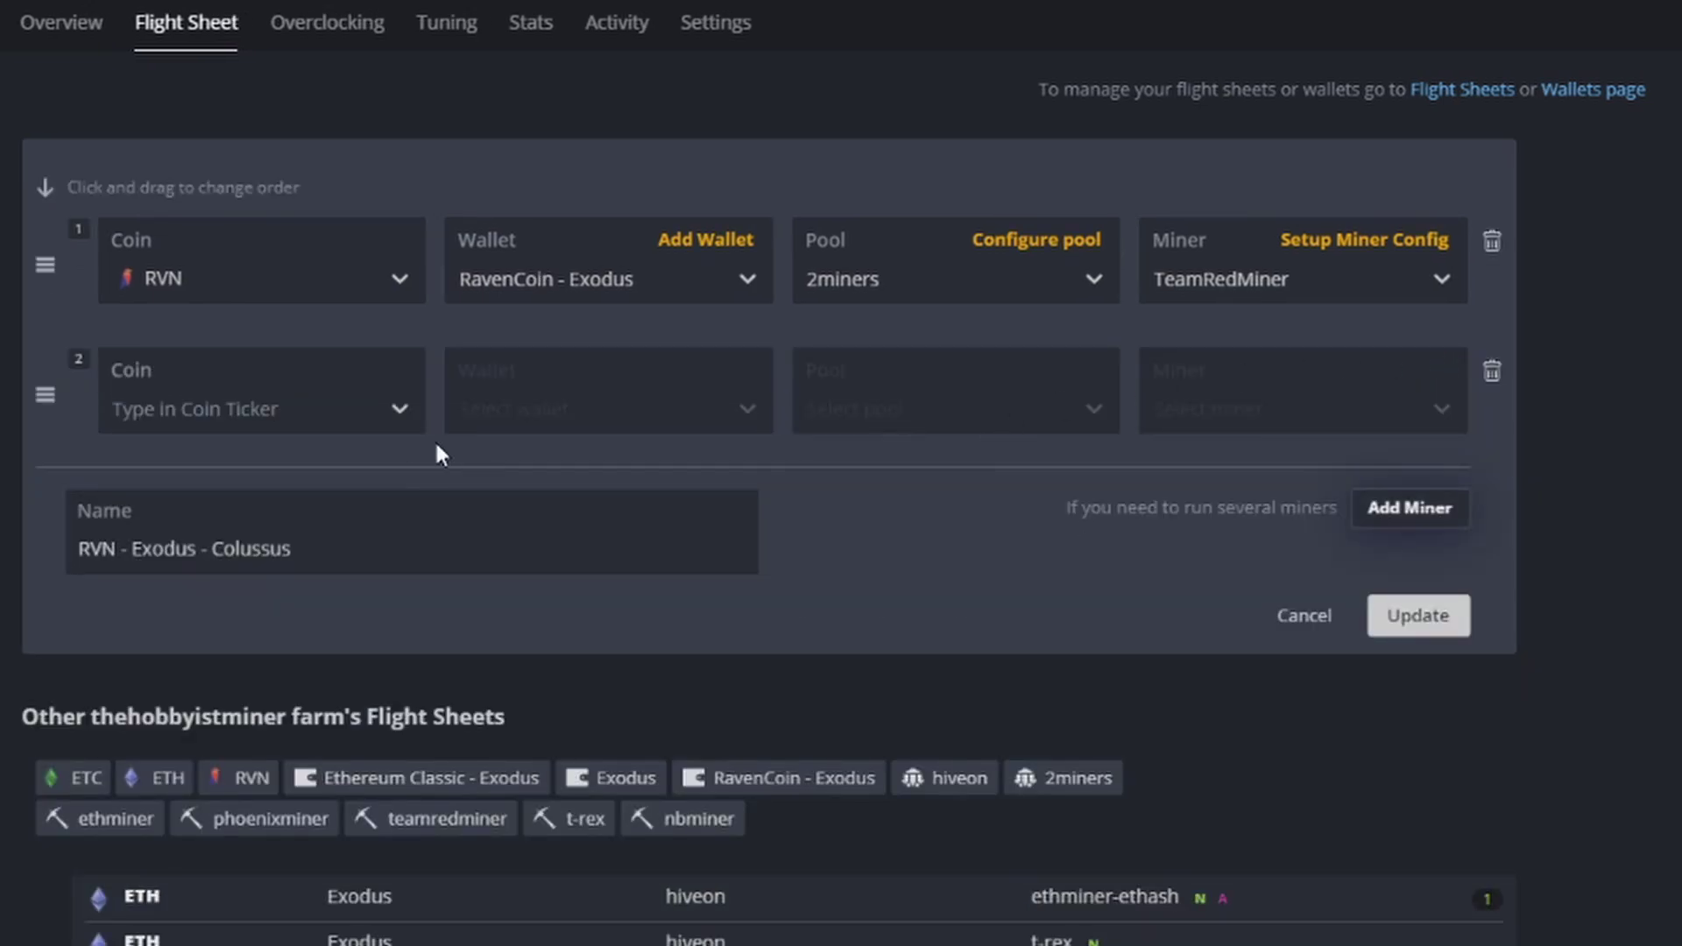
left_click(364, 412)
left_click(262, 578)
left_click(583, 425)
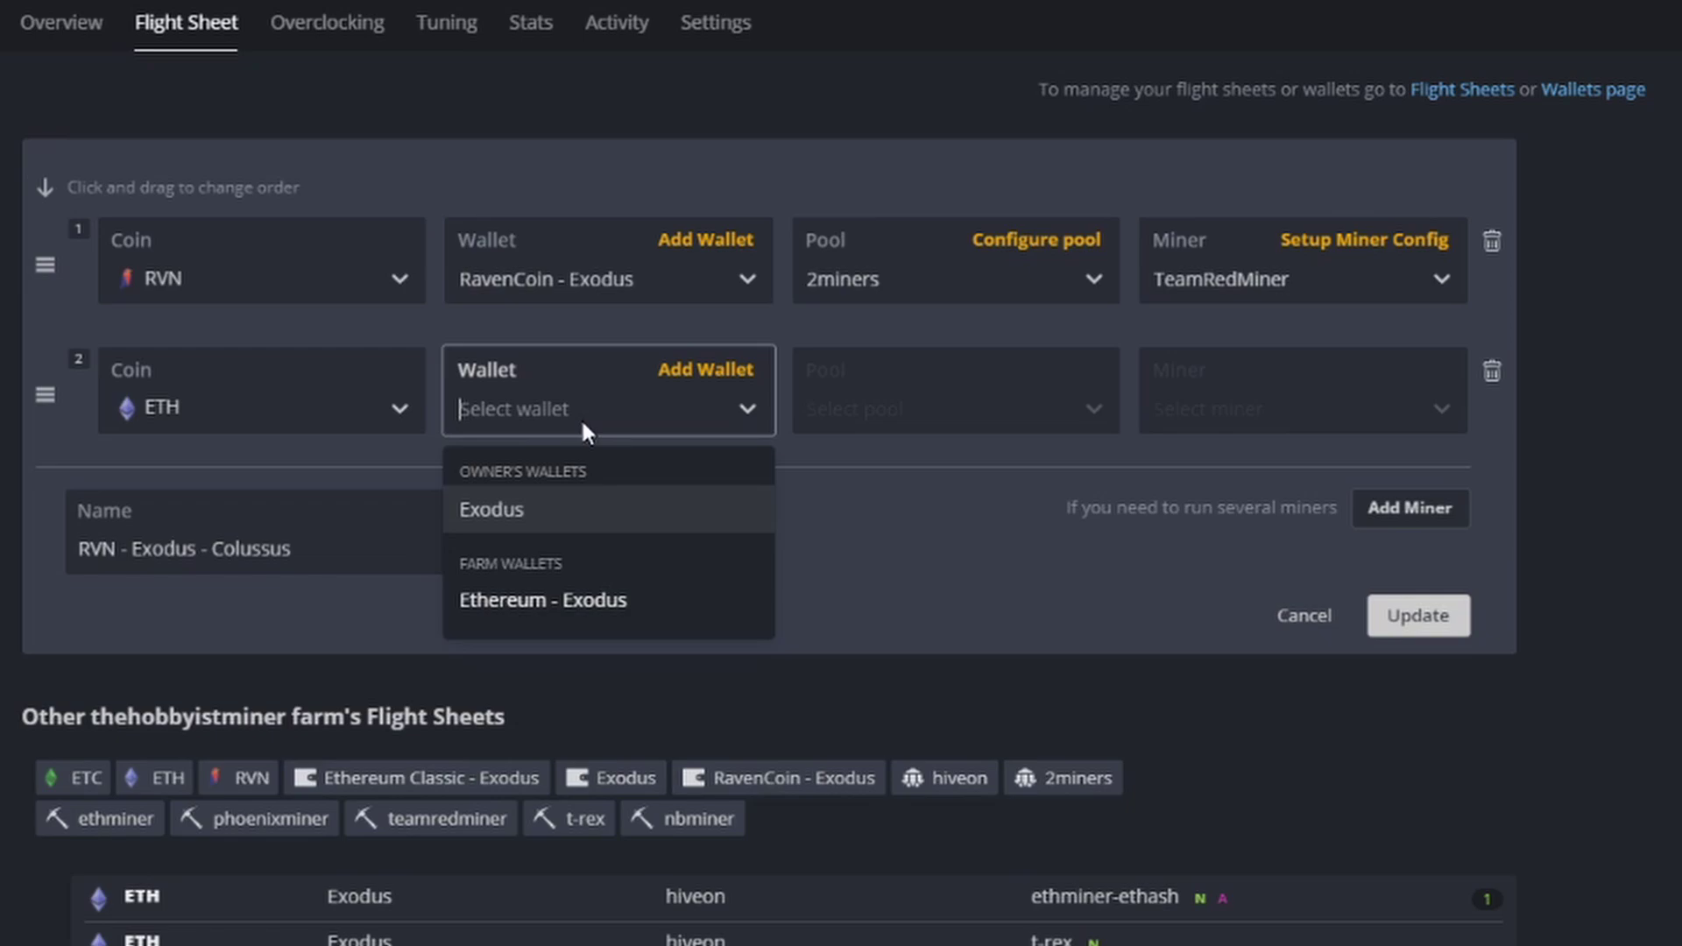
left_click(563, 511)
left_click(888, 403)
left_click(899, 478)
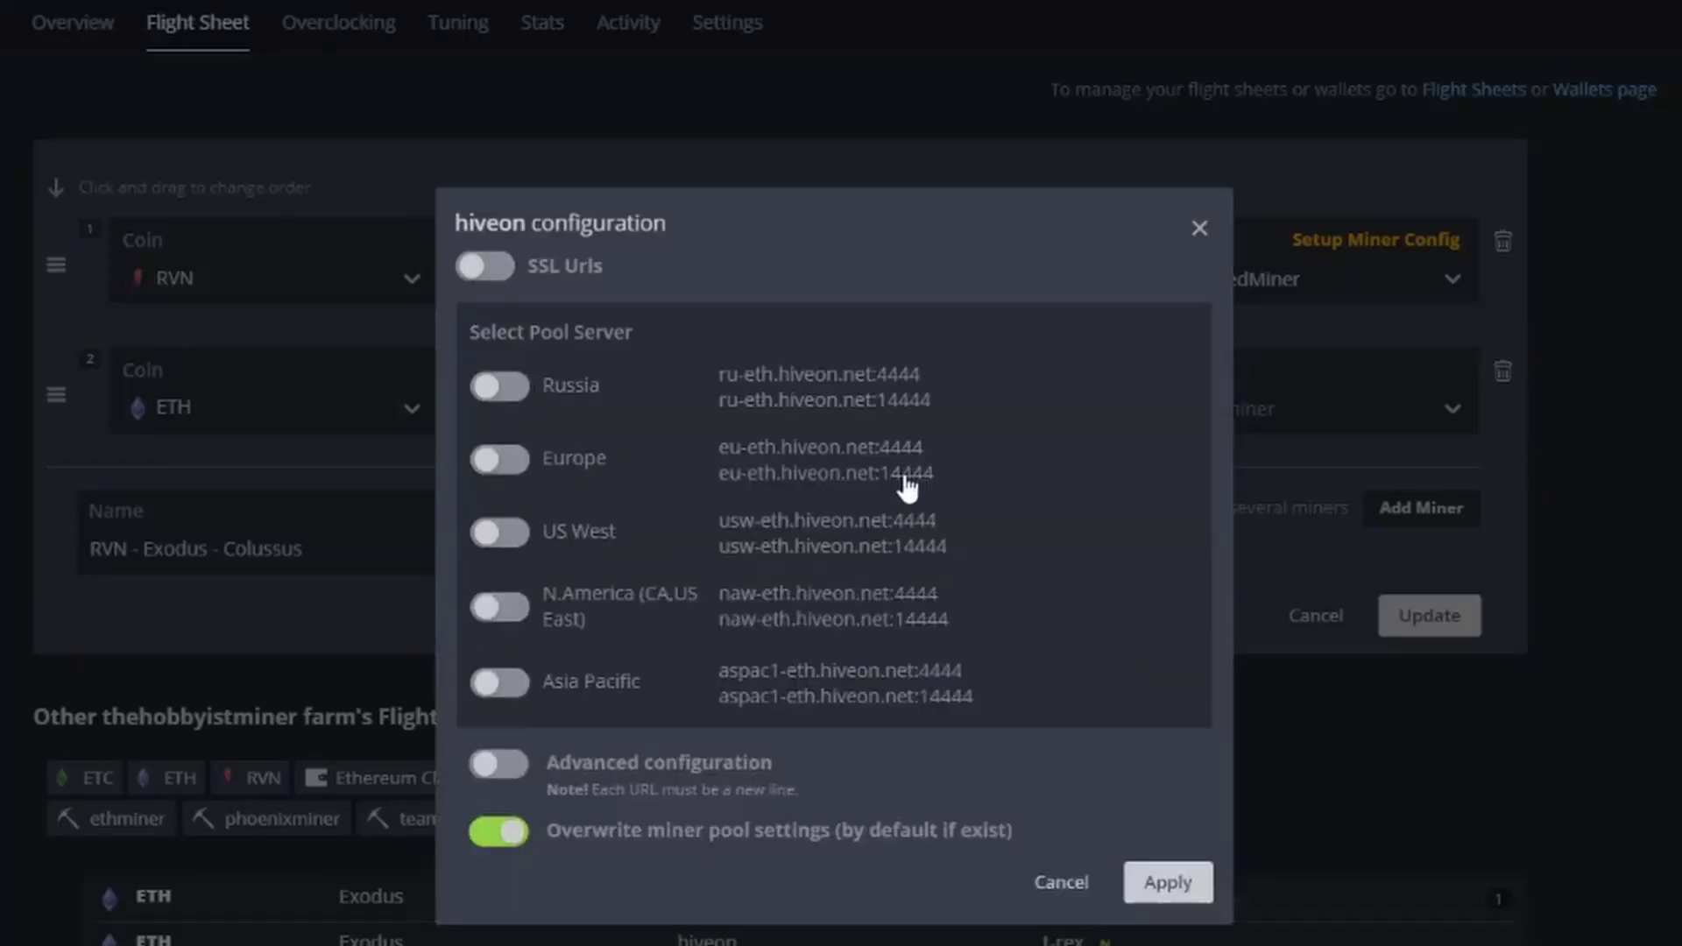
left_click(507, 611)
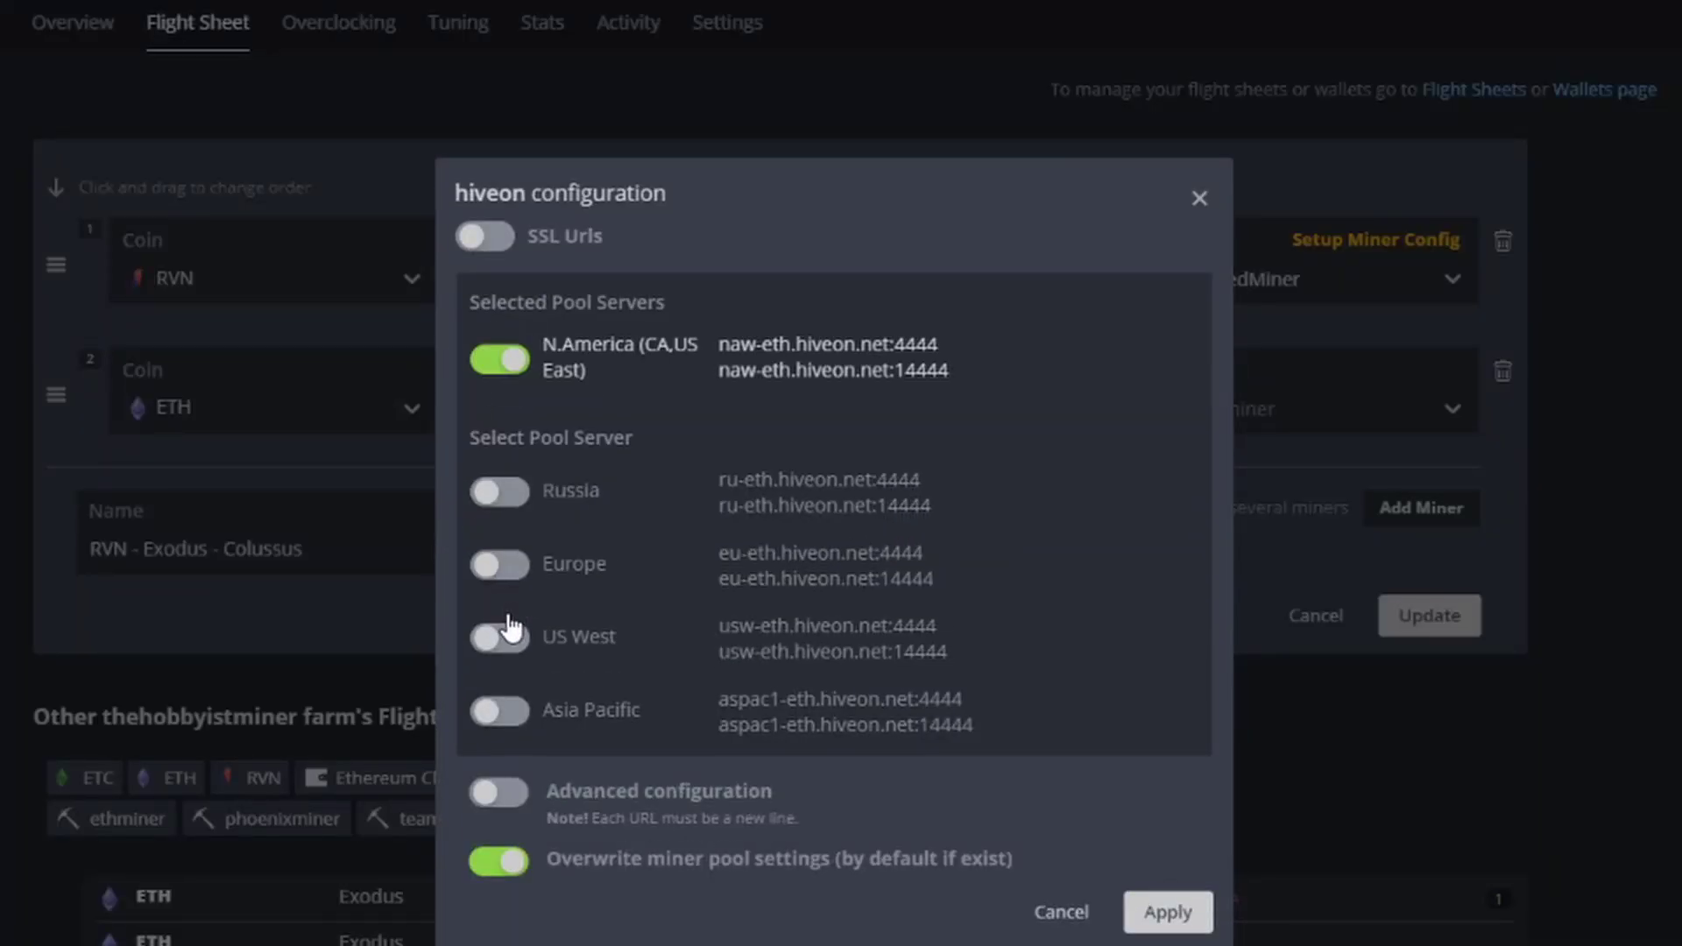
left_click(499, 637)
left_click(1168, 913)
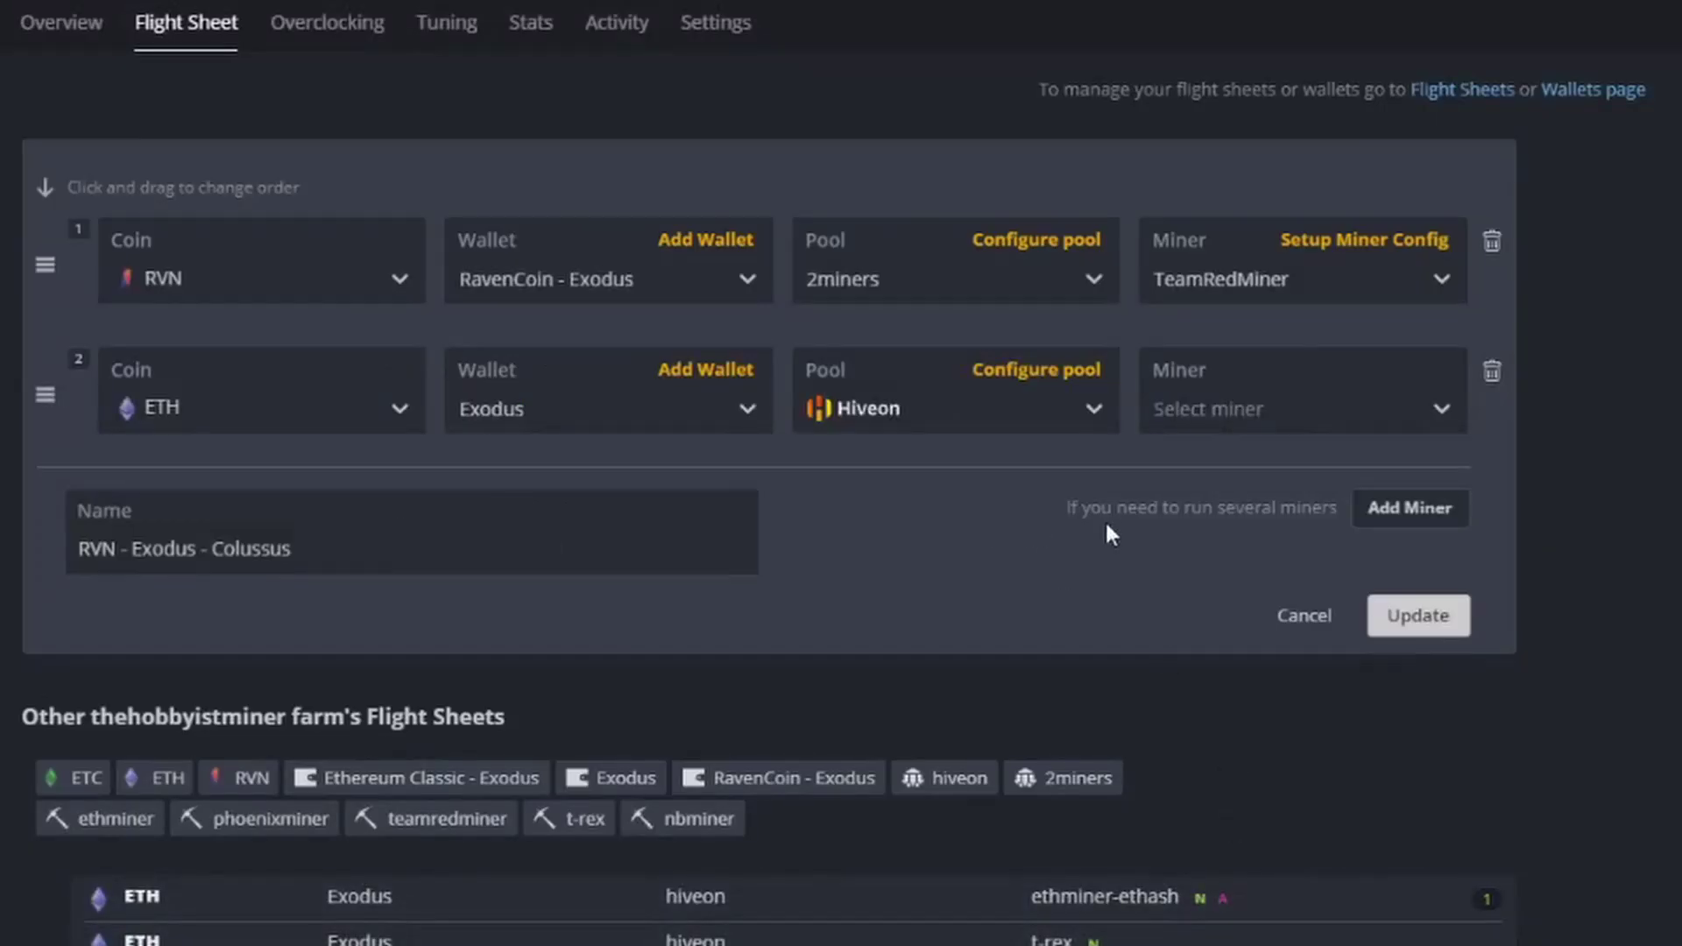
left_click(1272, 413)
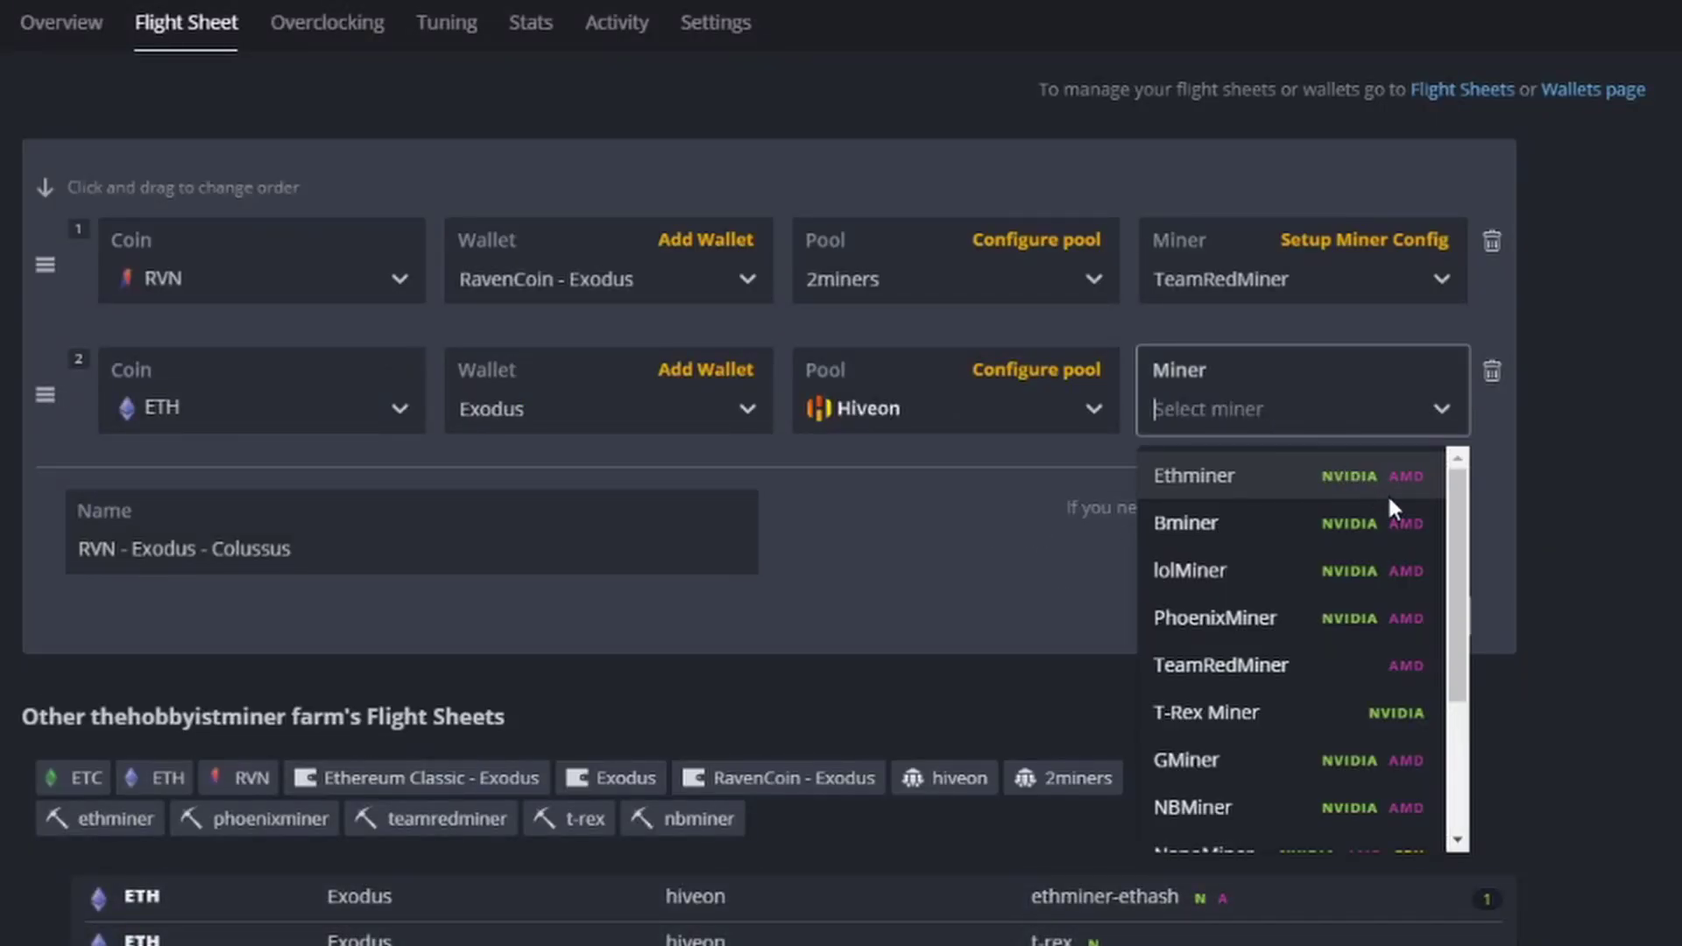
left_click(1262, 617)
- Add -amd and -gpus 0 to PhoenixMiner's extra arguments, each on its own line
left_click(1369, 370)
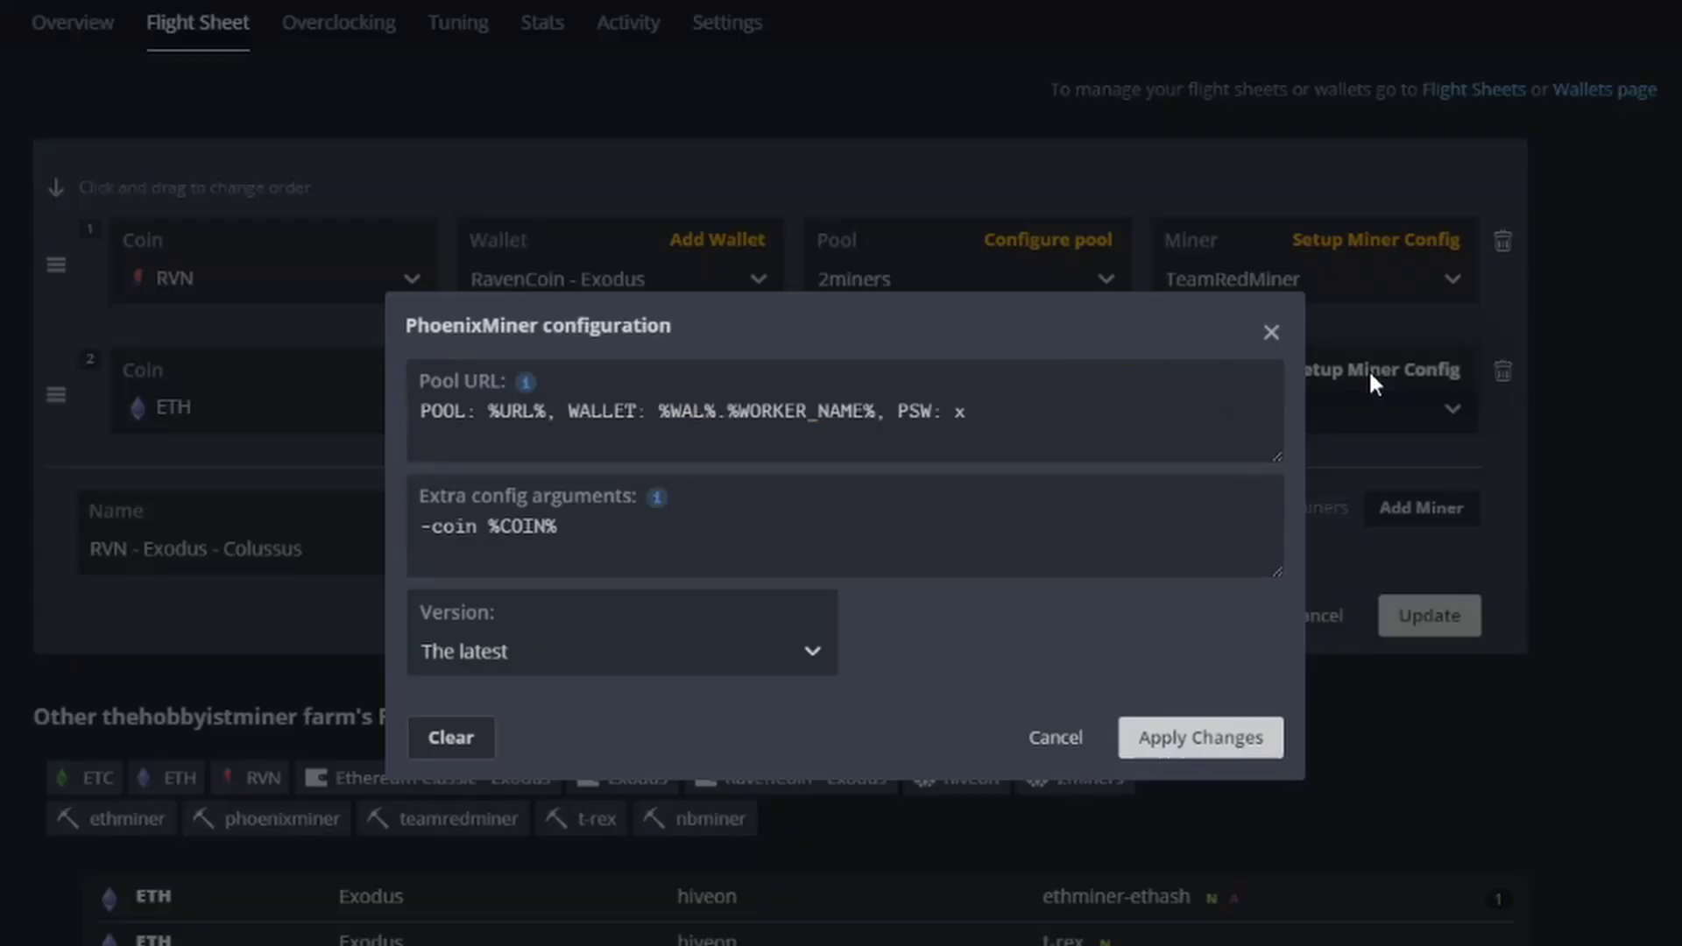
mouse_move(657, 497)
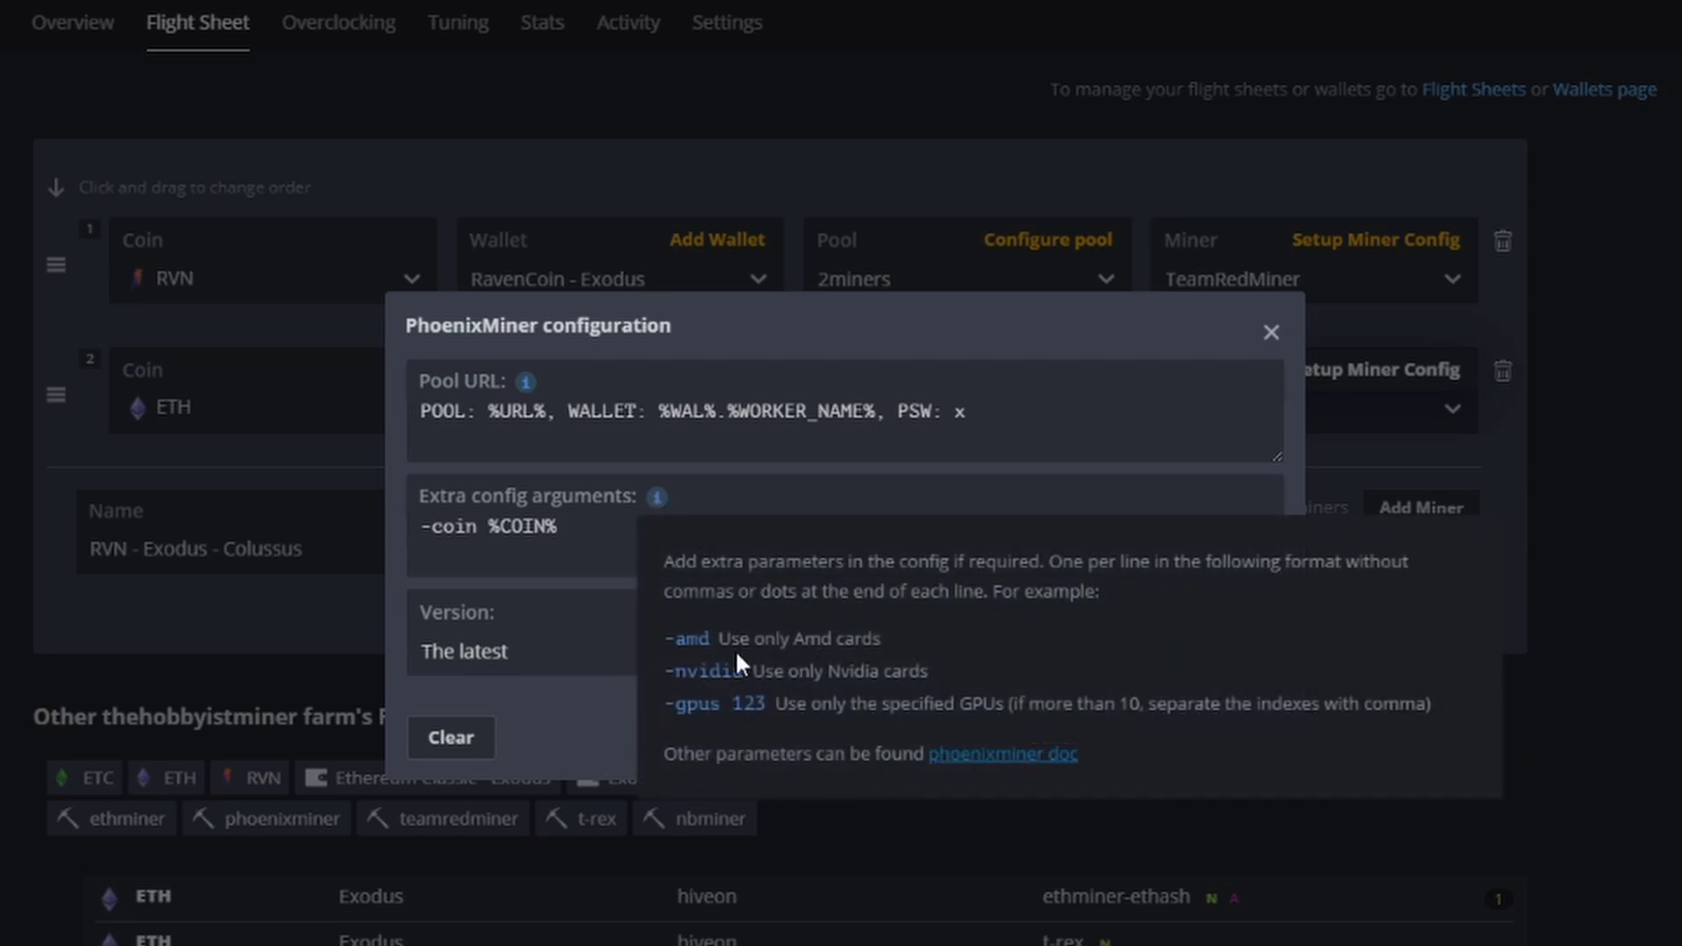
left_click(699, 638)
left_click(561, 527)
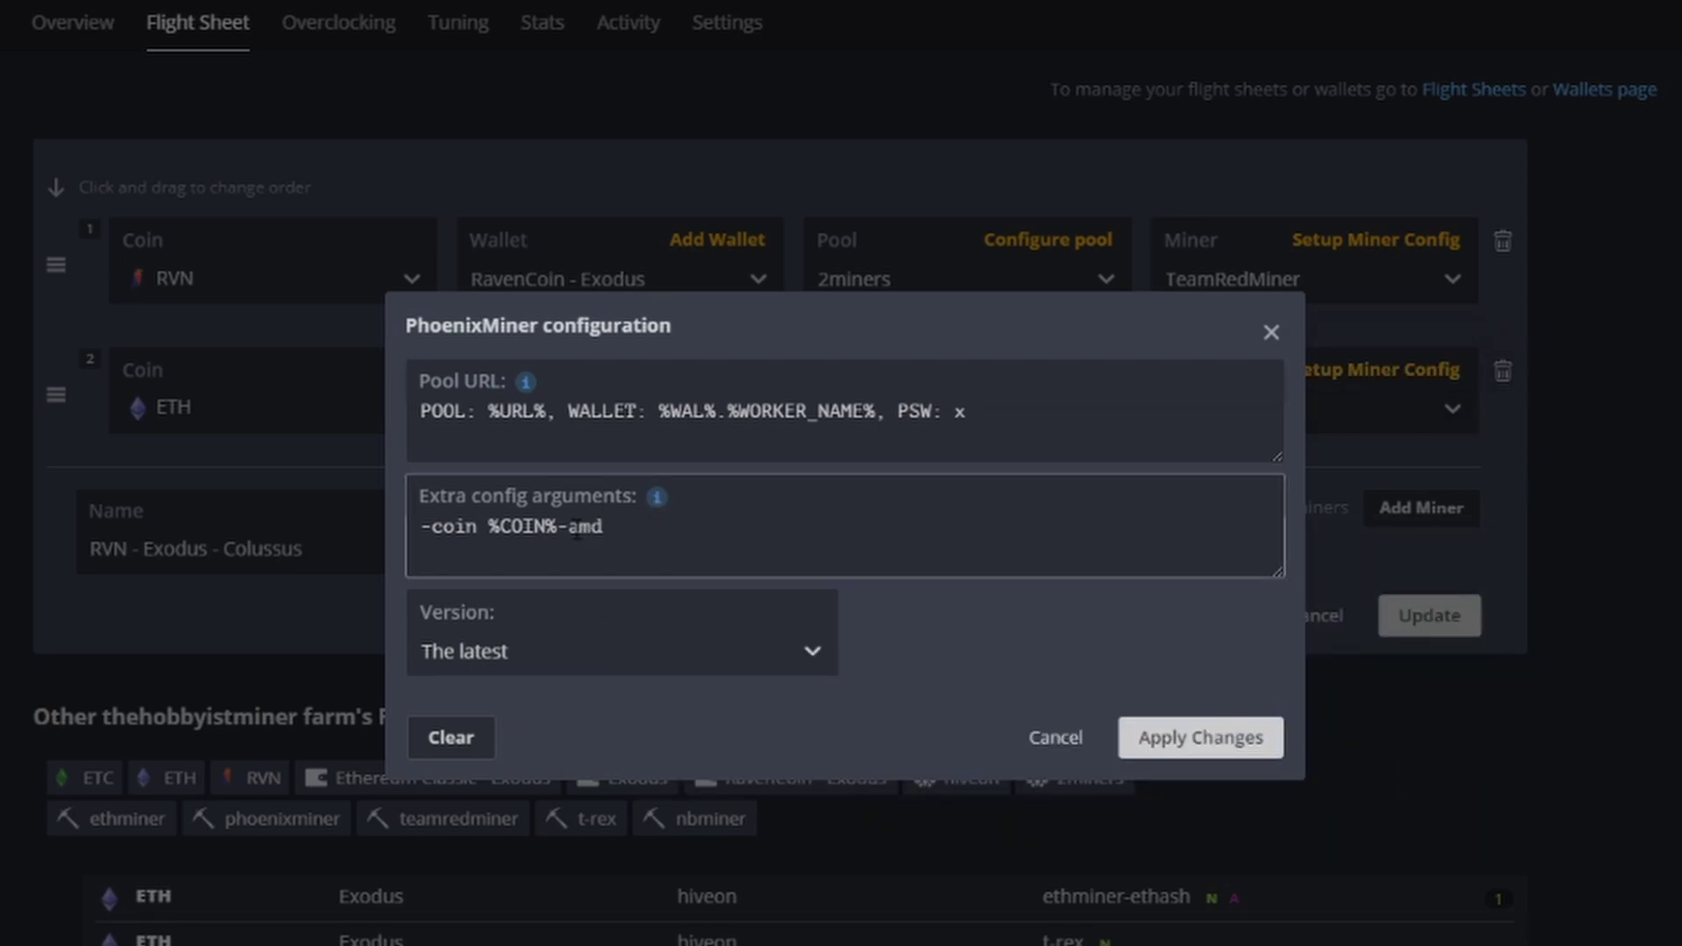
key("Return")
key("End")
key("Return")
mouse_move(661, 506)
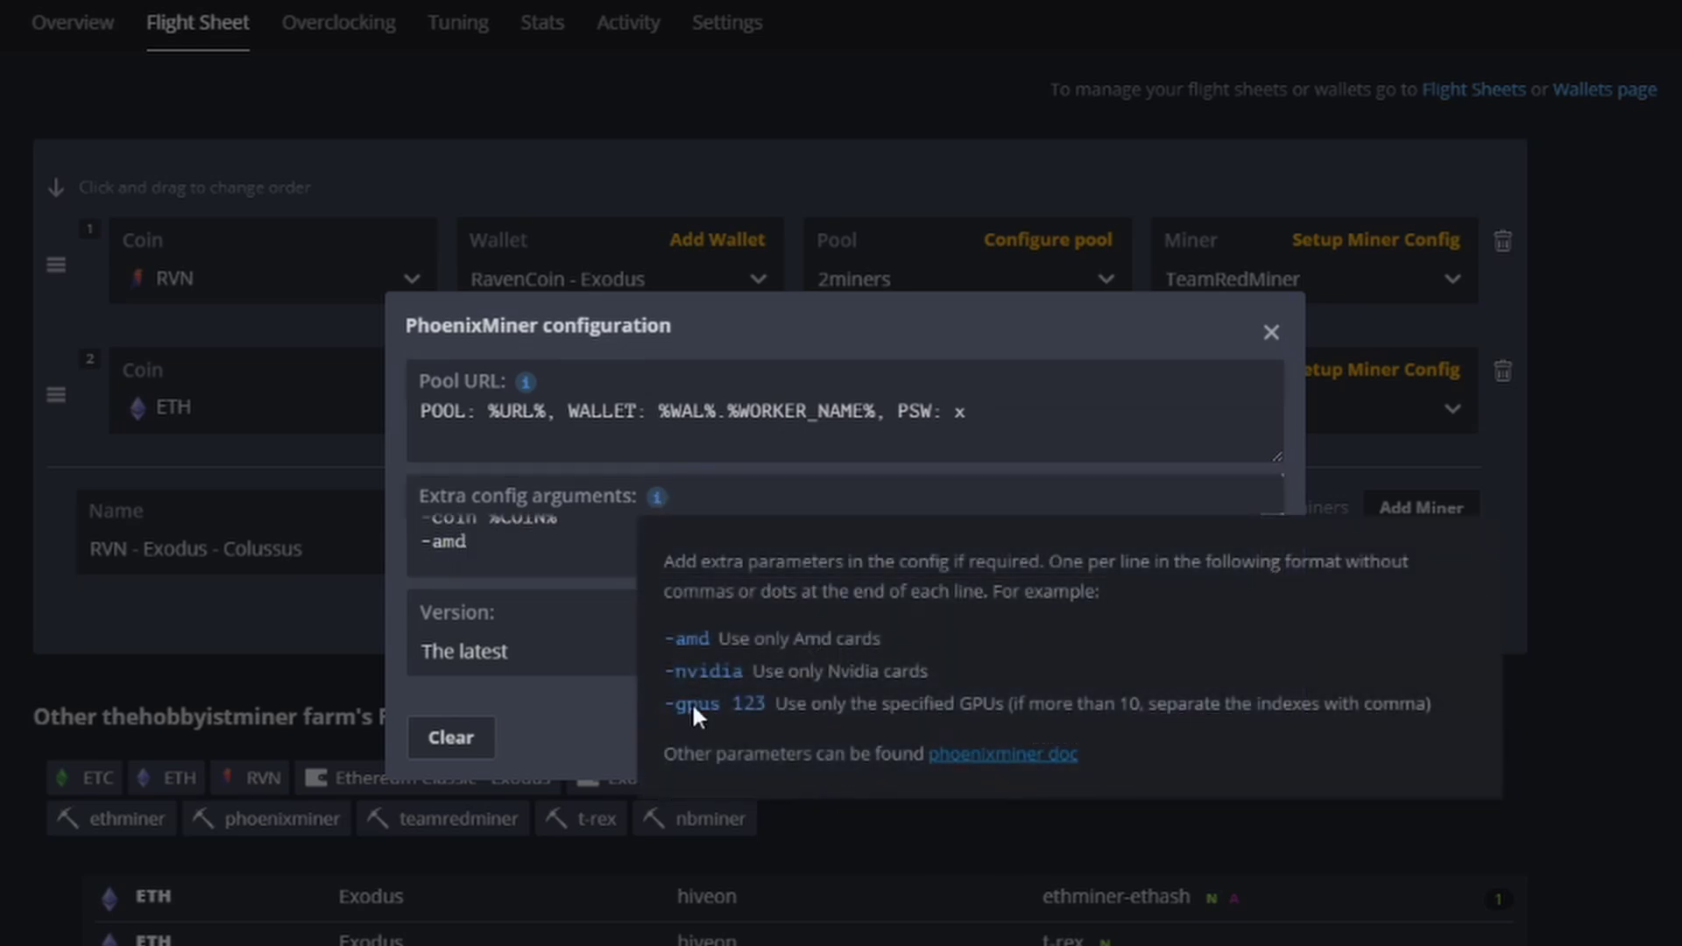
left_click(692, 702)
left_click_drag(524, 552, 492, 574)
type("0")
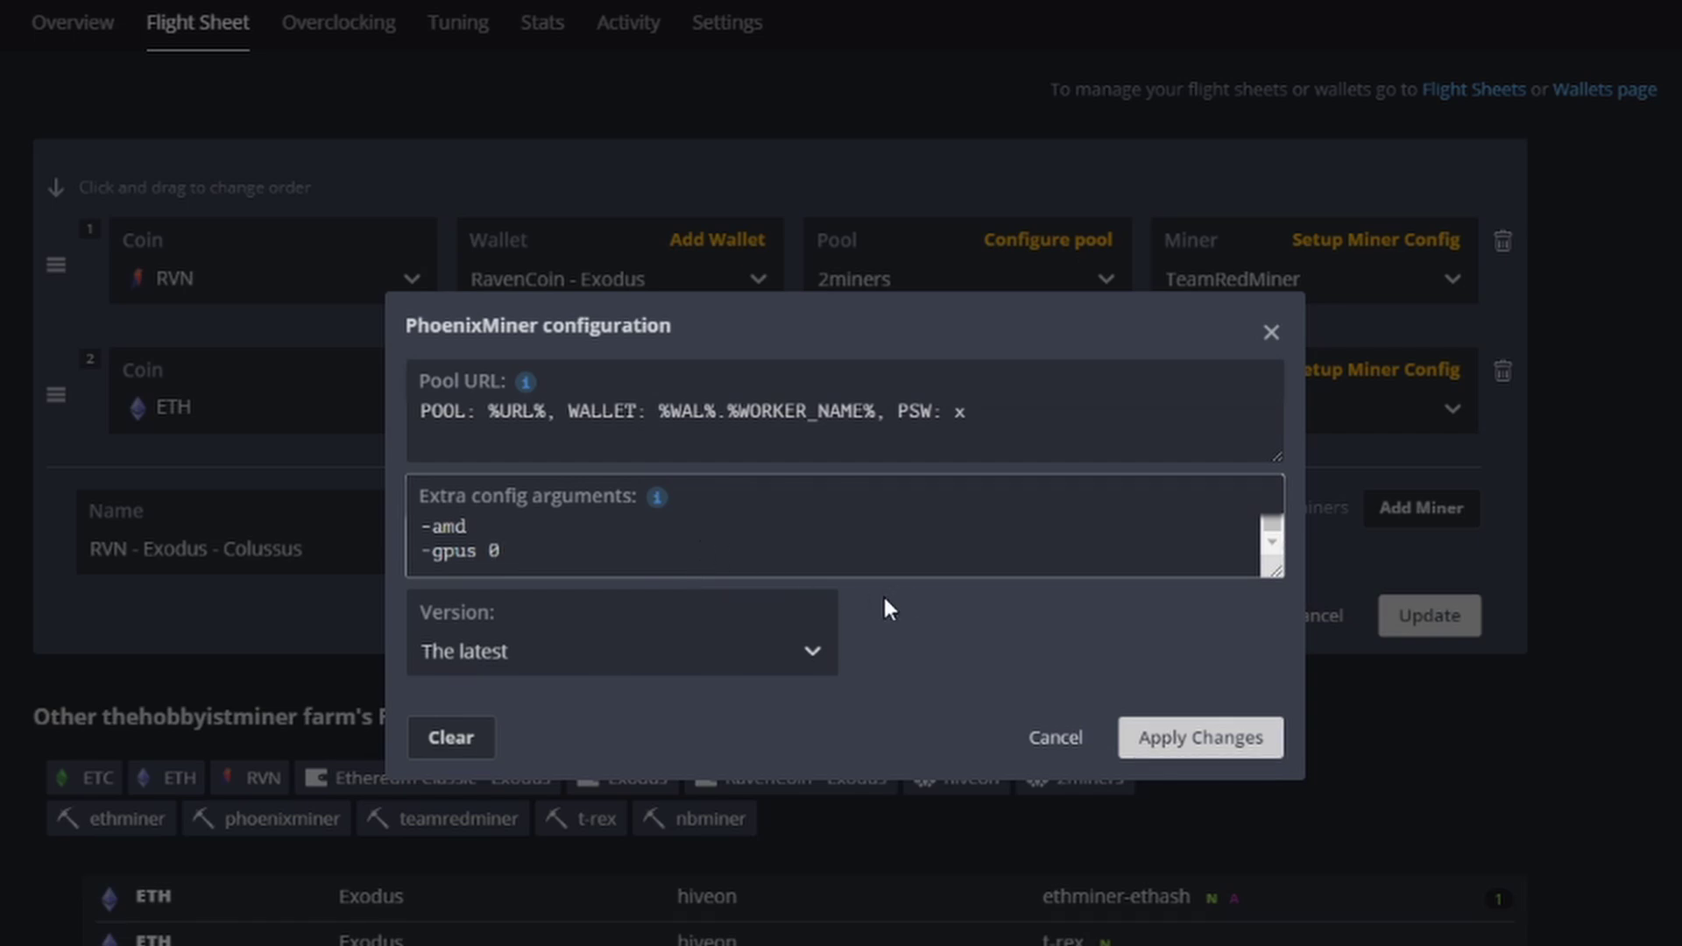
- Apply the PhoenixMiner settings, rename the sheet RVN/ETH - Exodus - Colussus, and update all workers
left_click(1164, 741)
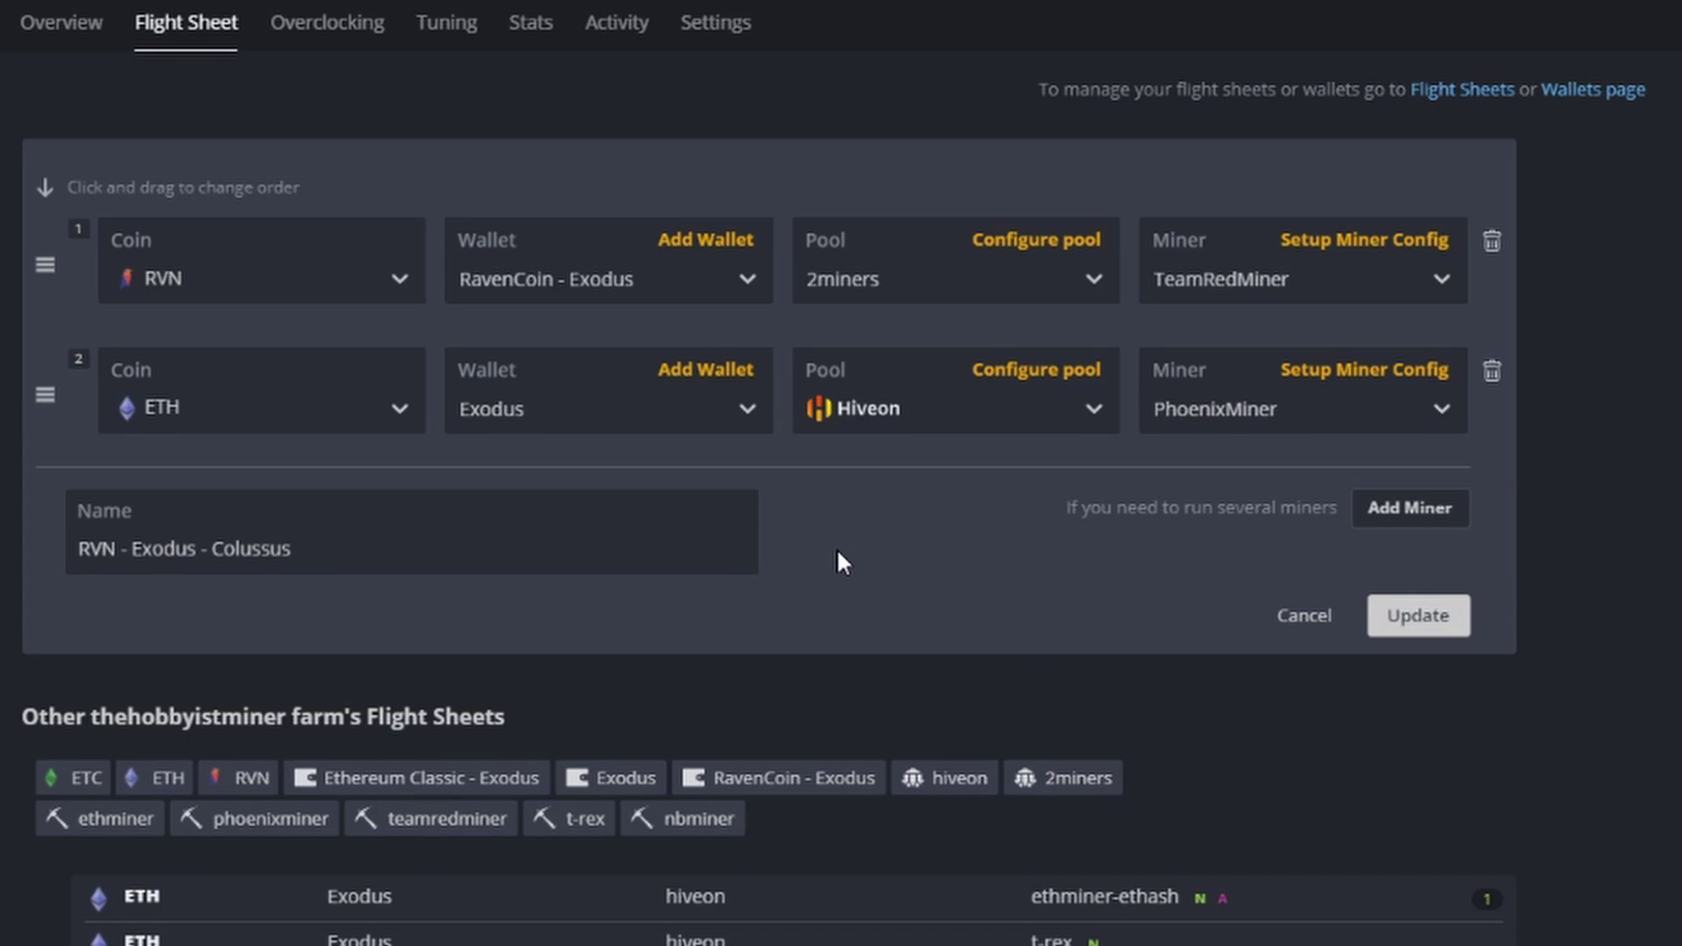
left_click(127, 553)
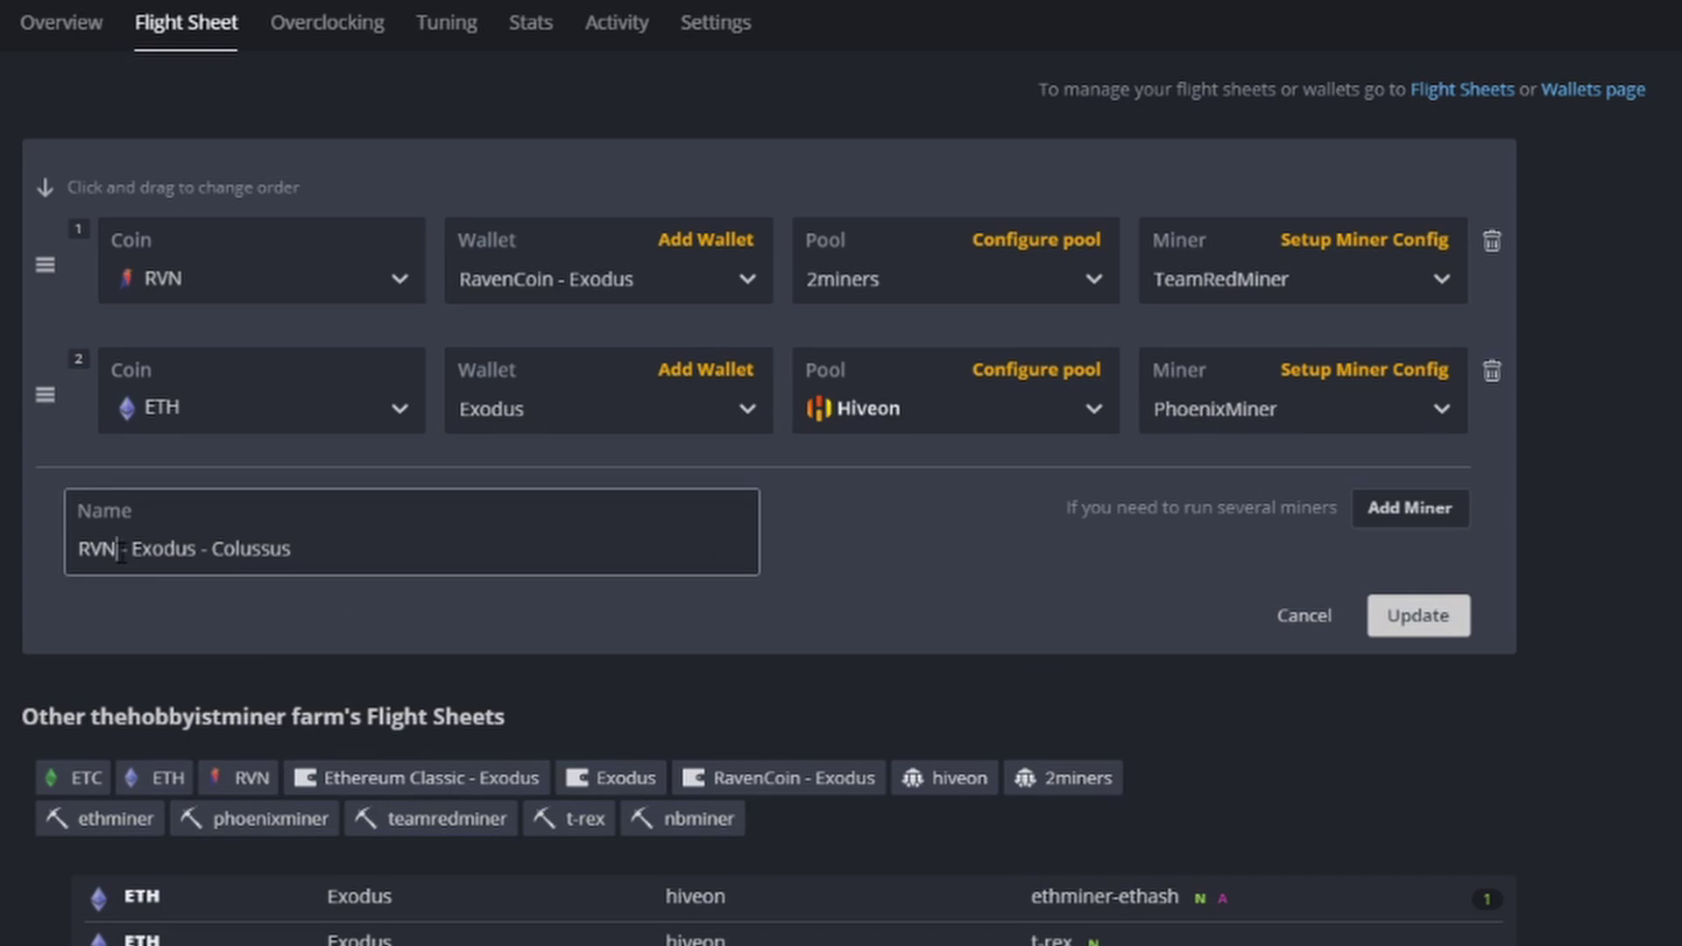
type("/E")
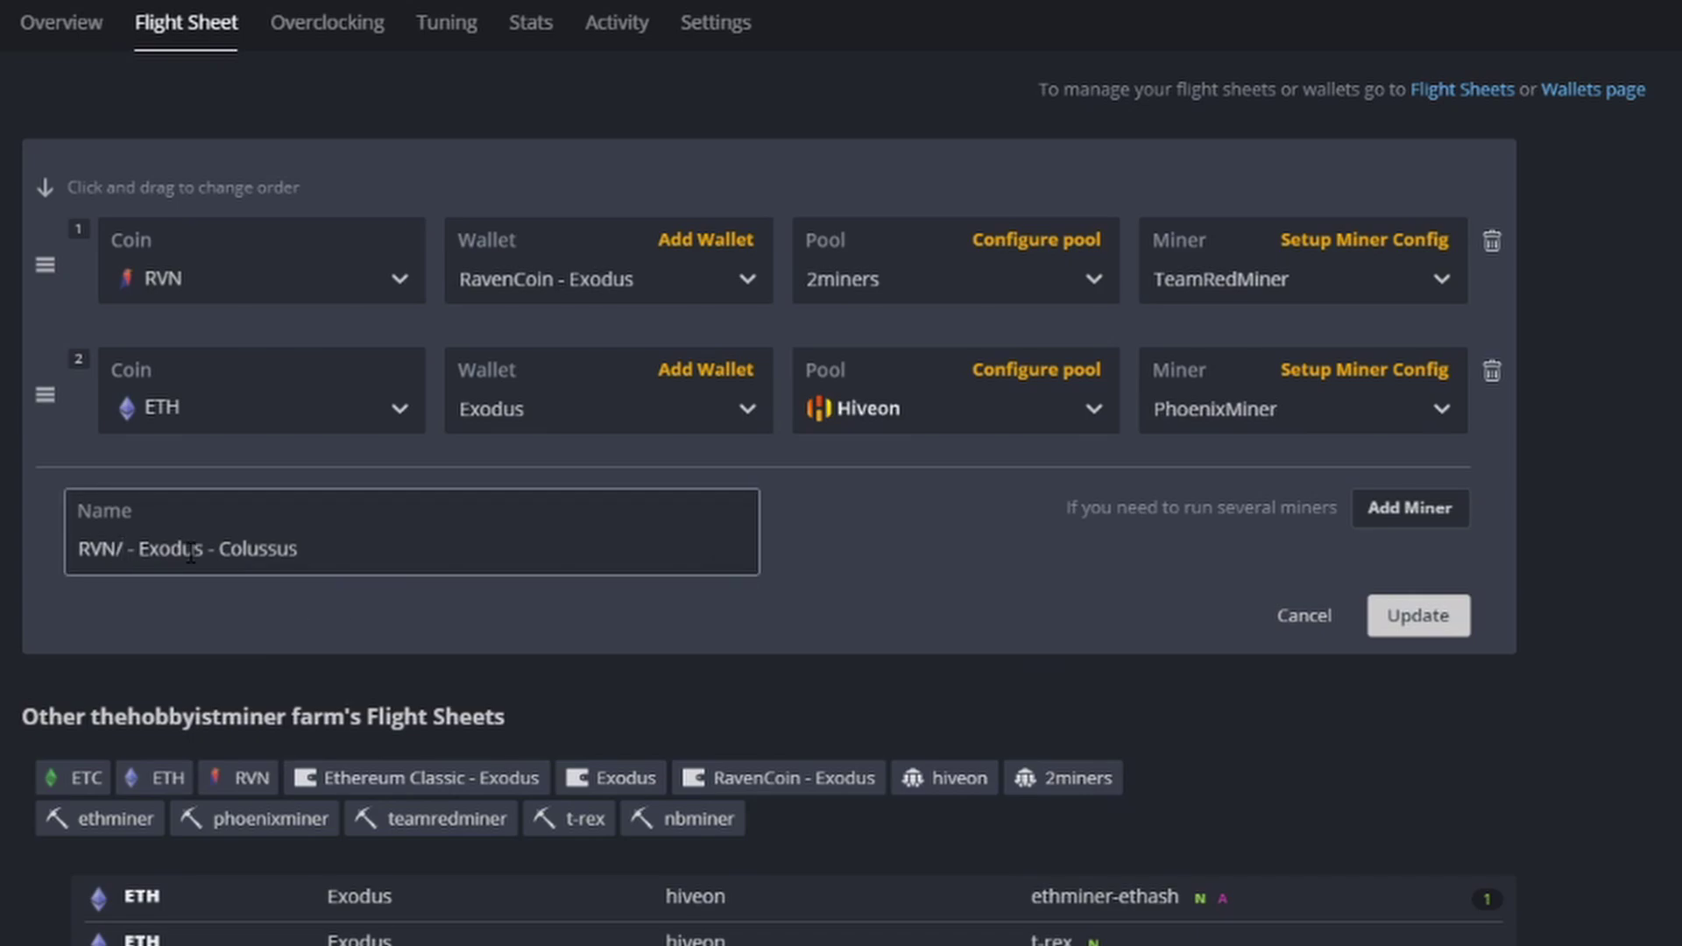
type("TH")
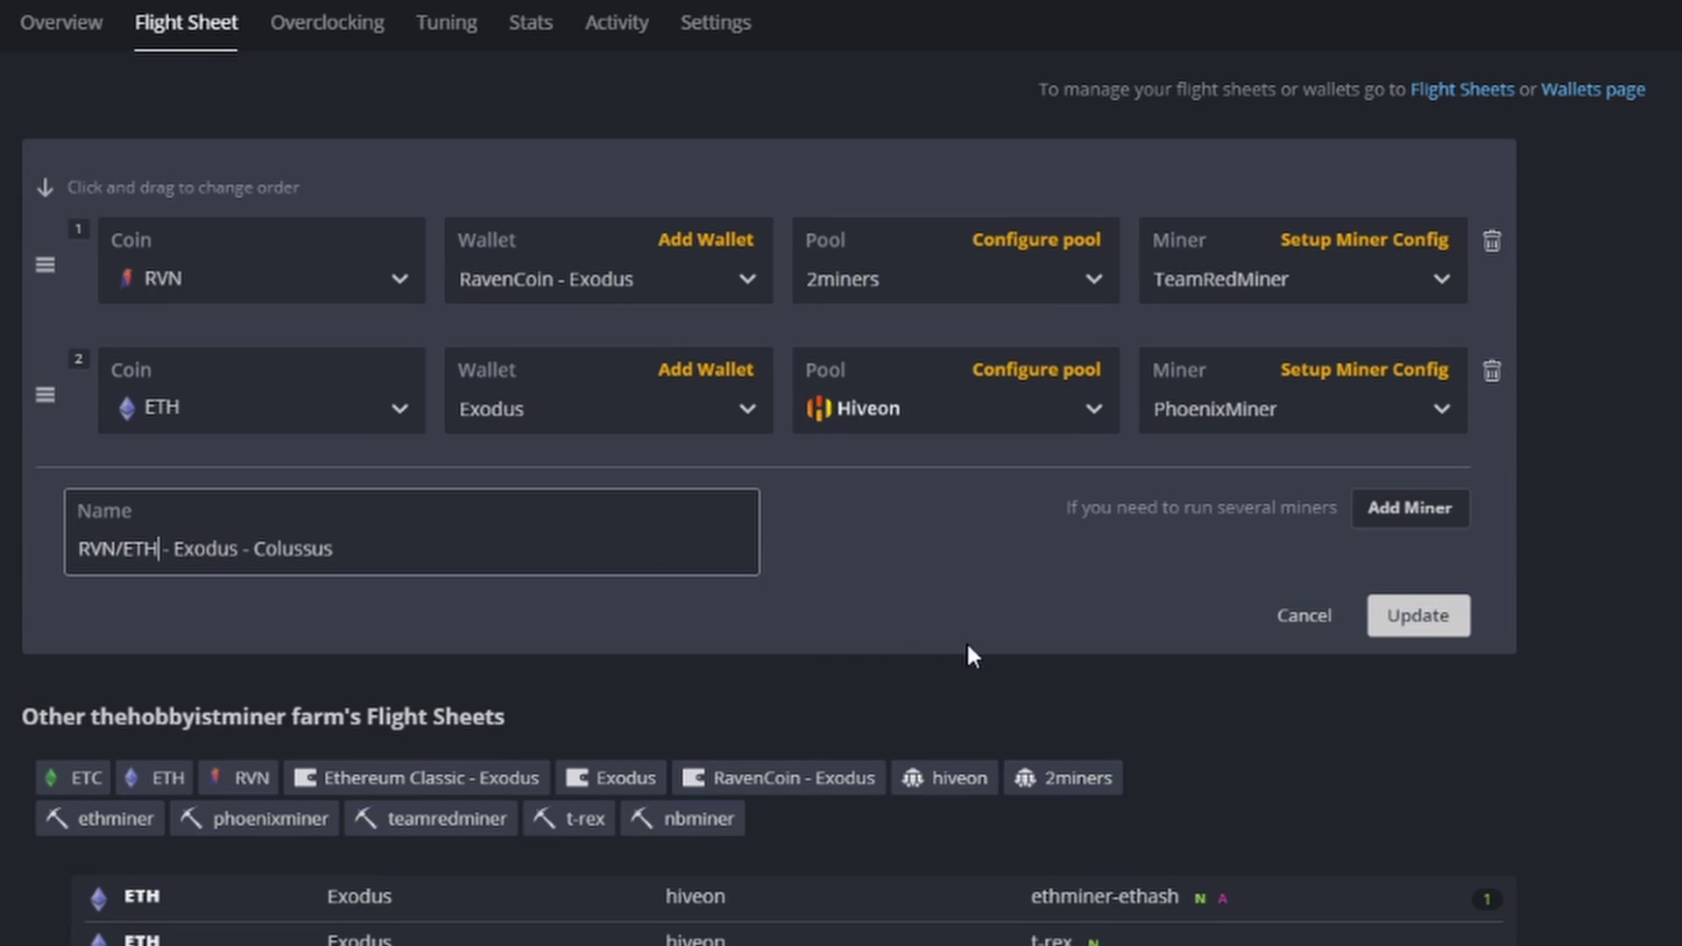
left_click(1454, 629)
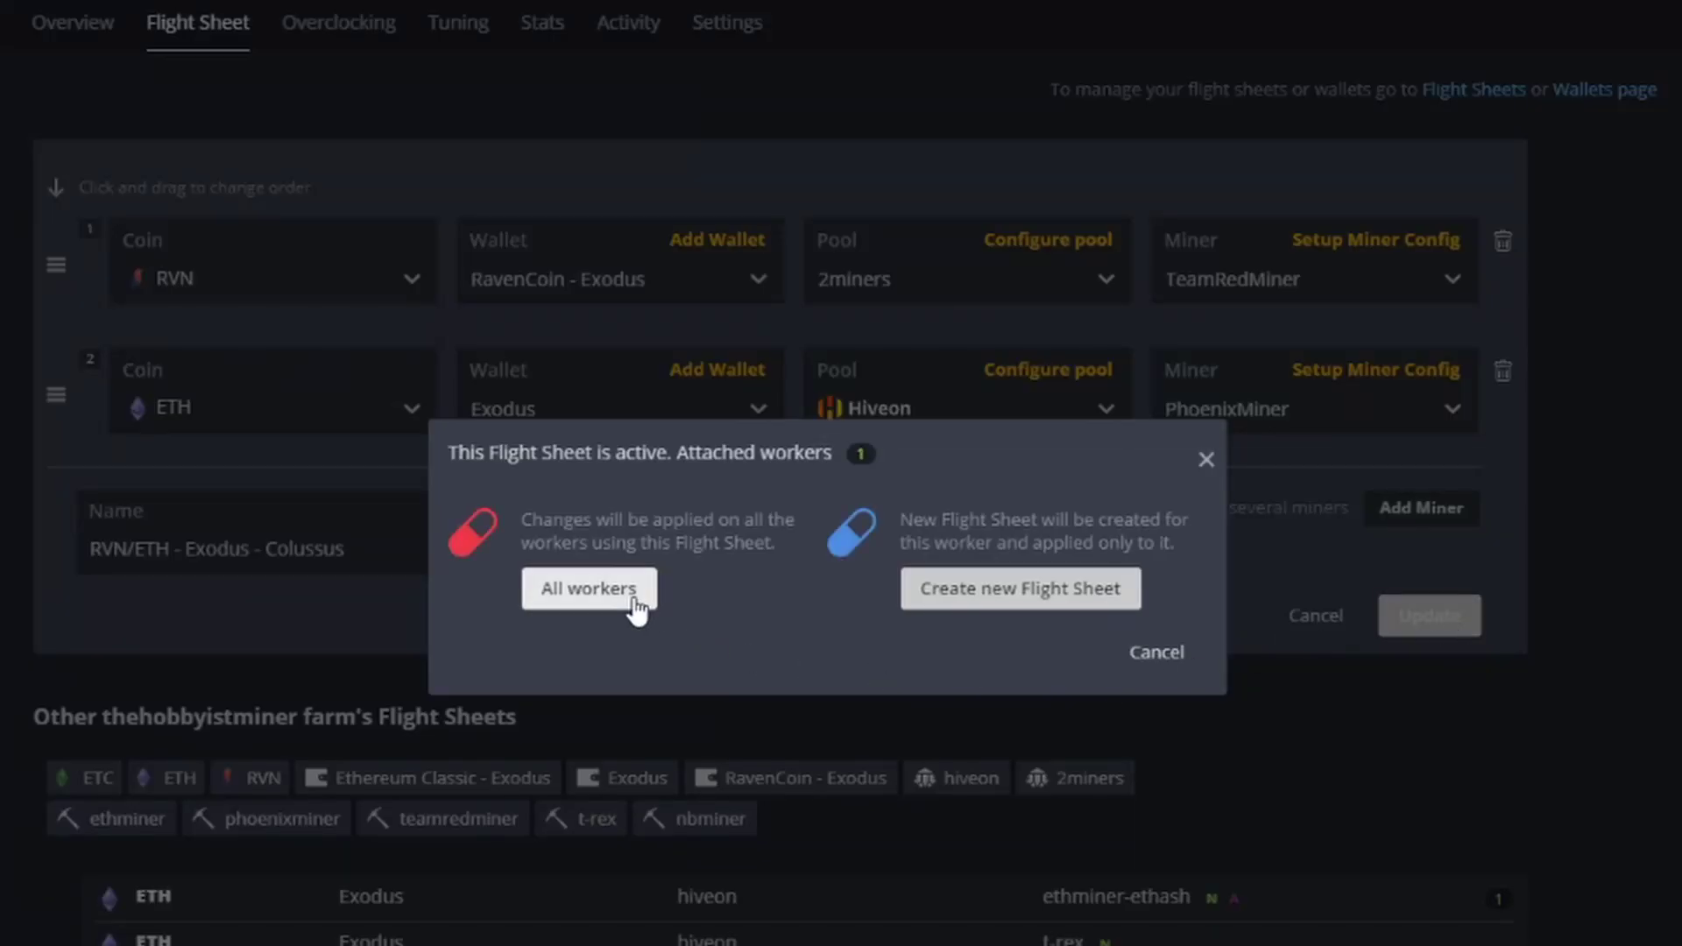
left_click(589, 589)
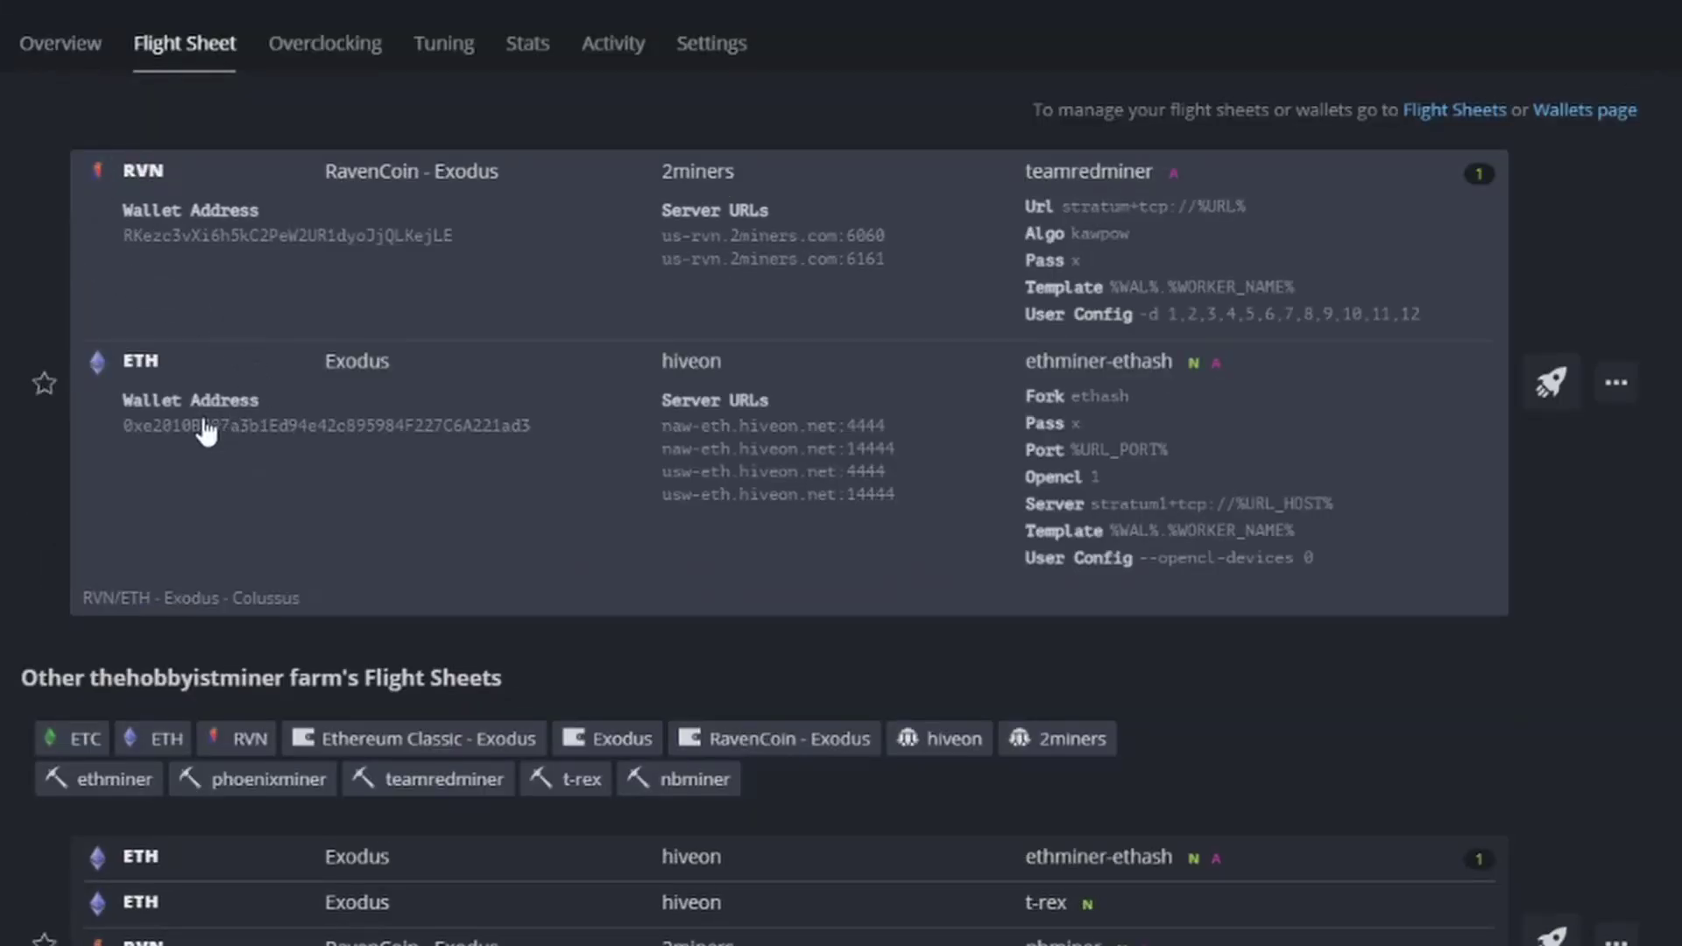
- Reopen the saved flight sheet and review the ETH miner config, cancelling without changes
left_click(1617, 383)
left_click(1571, 435)
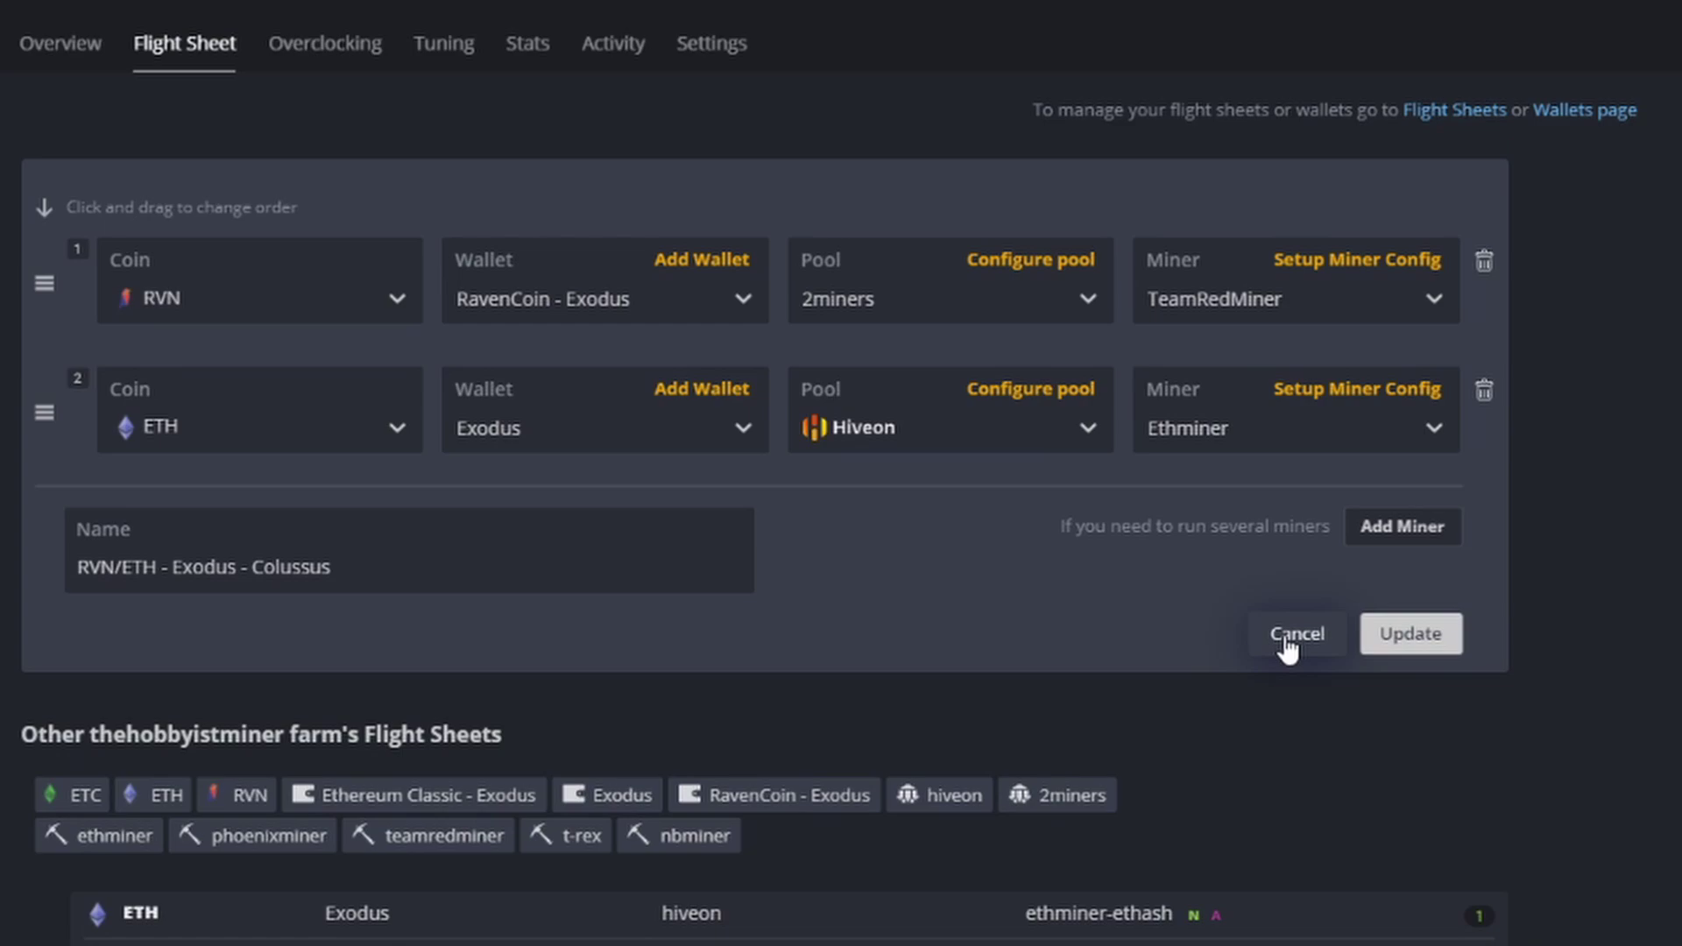
left_click(1356, 394)
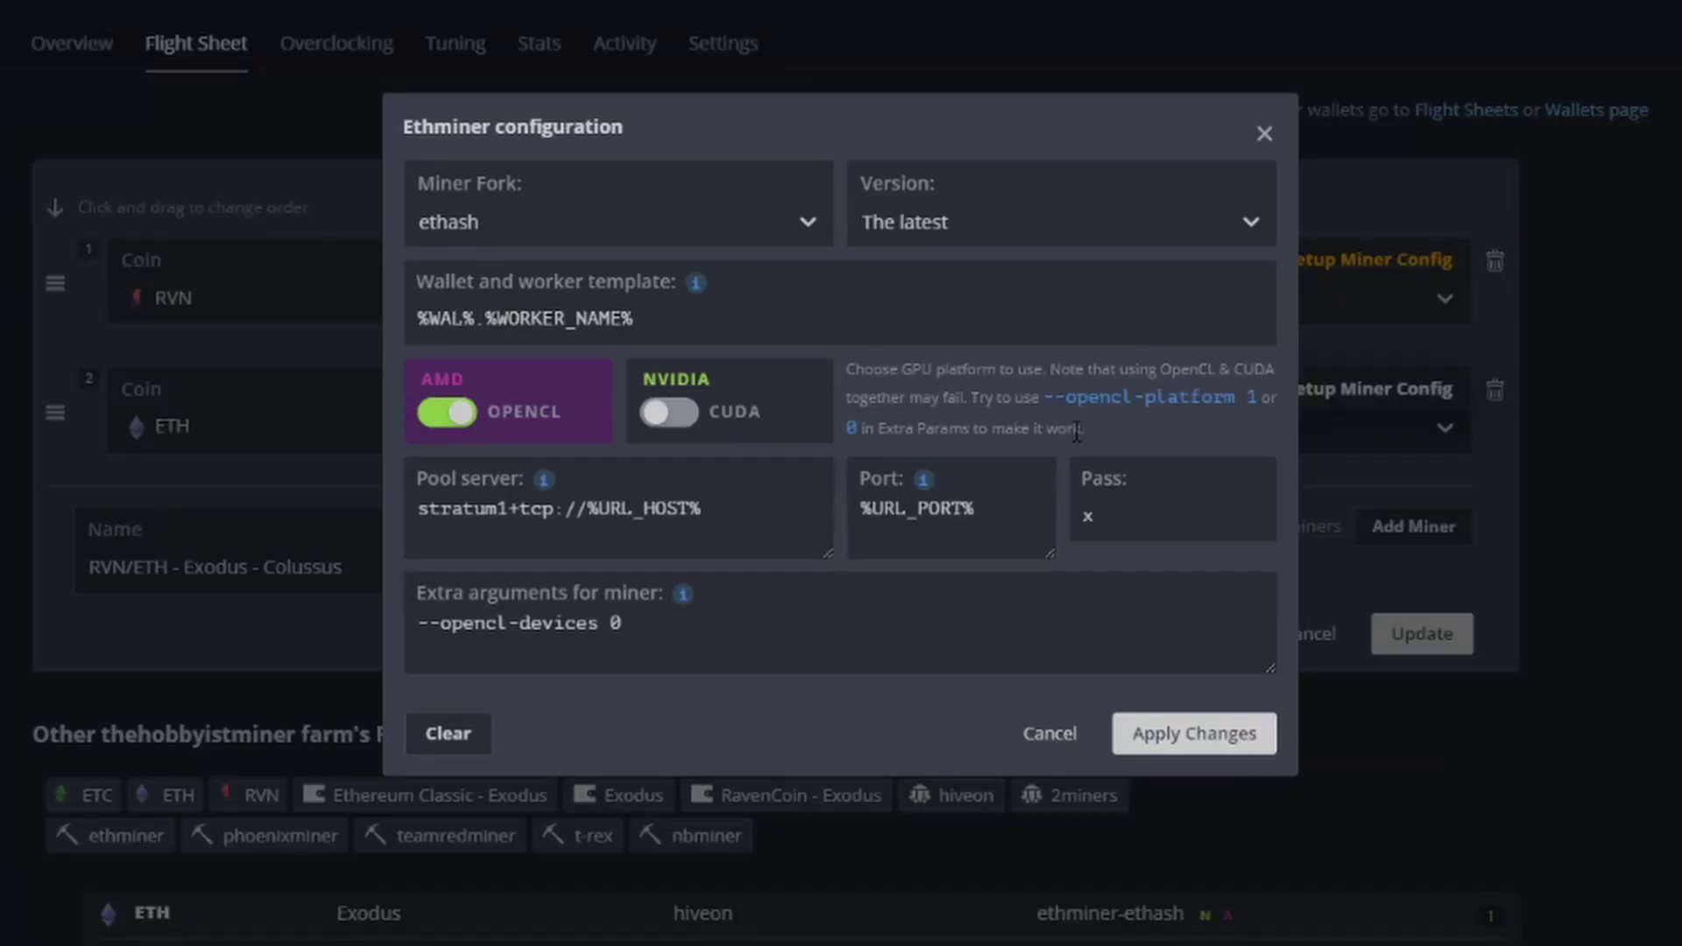
left_click(1021, 732)
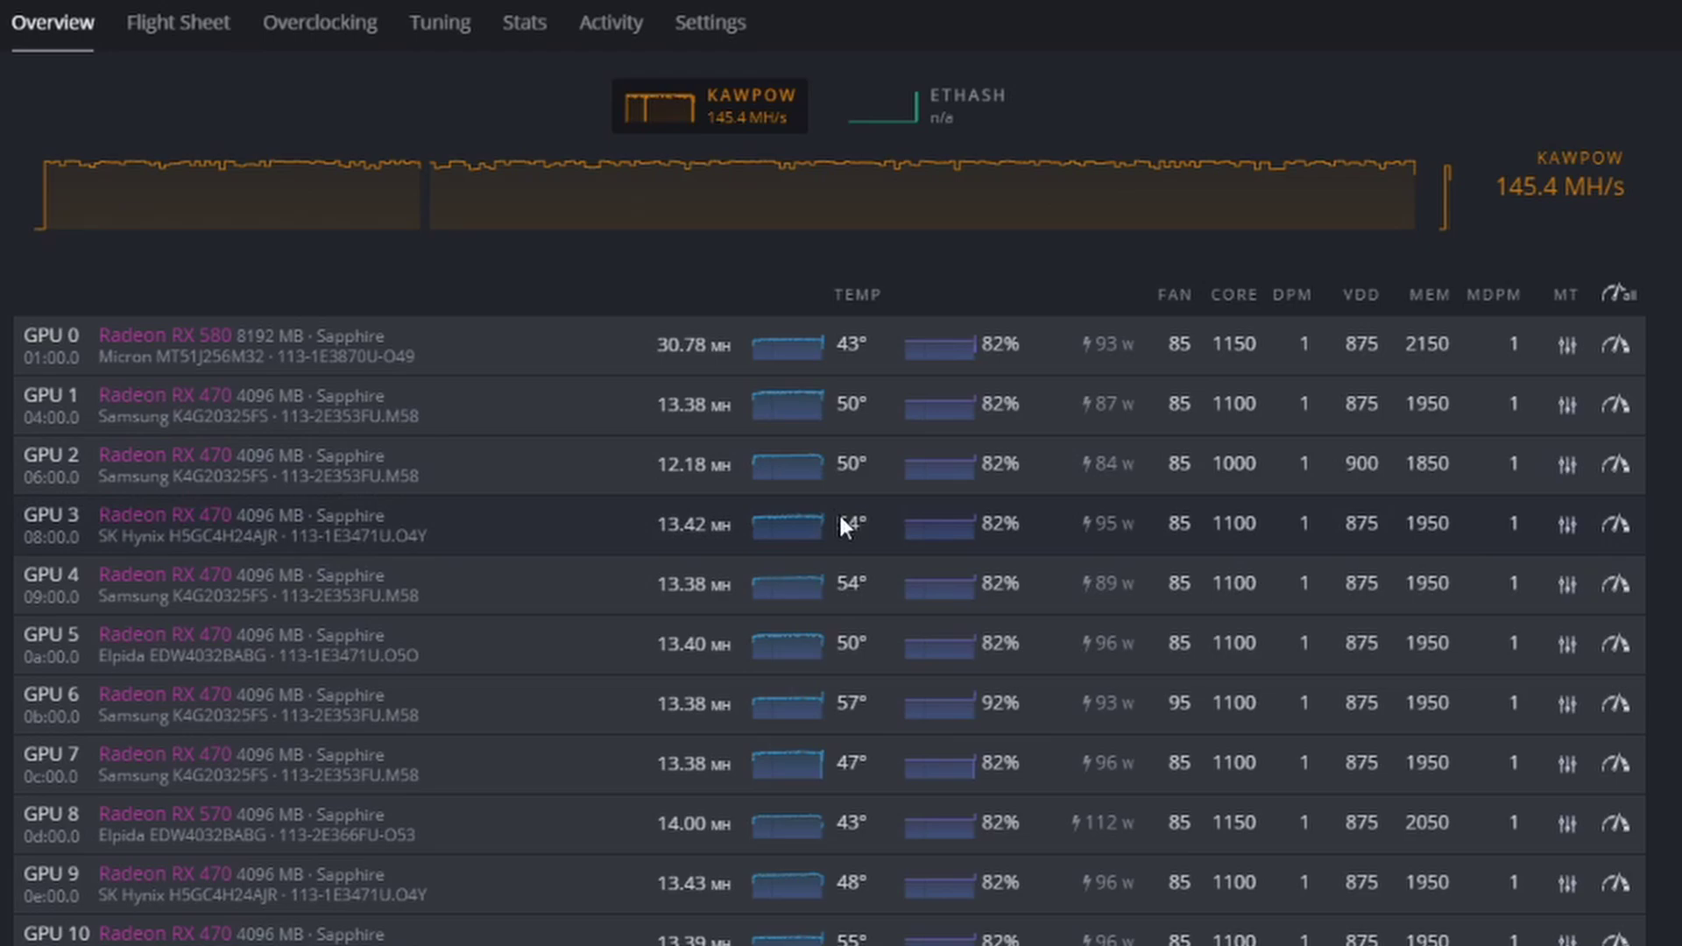
left_click(1616, 346)
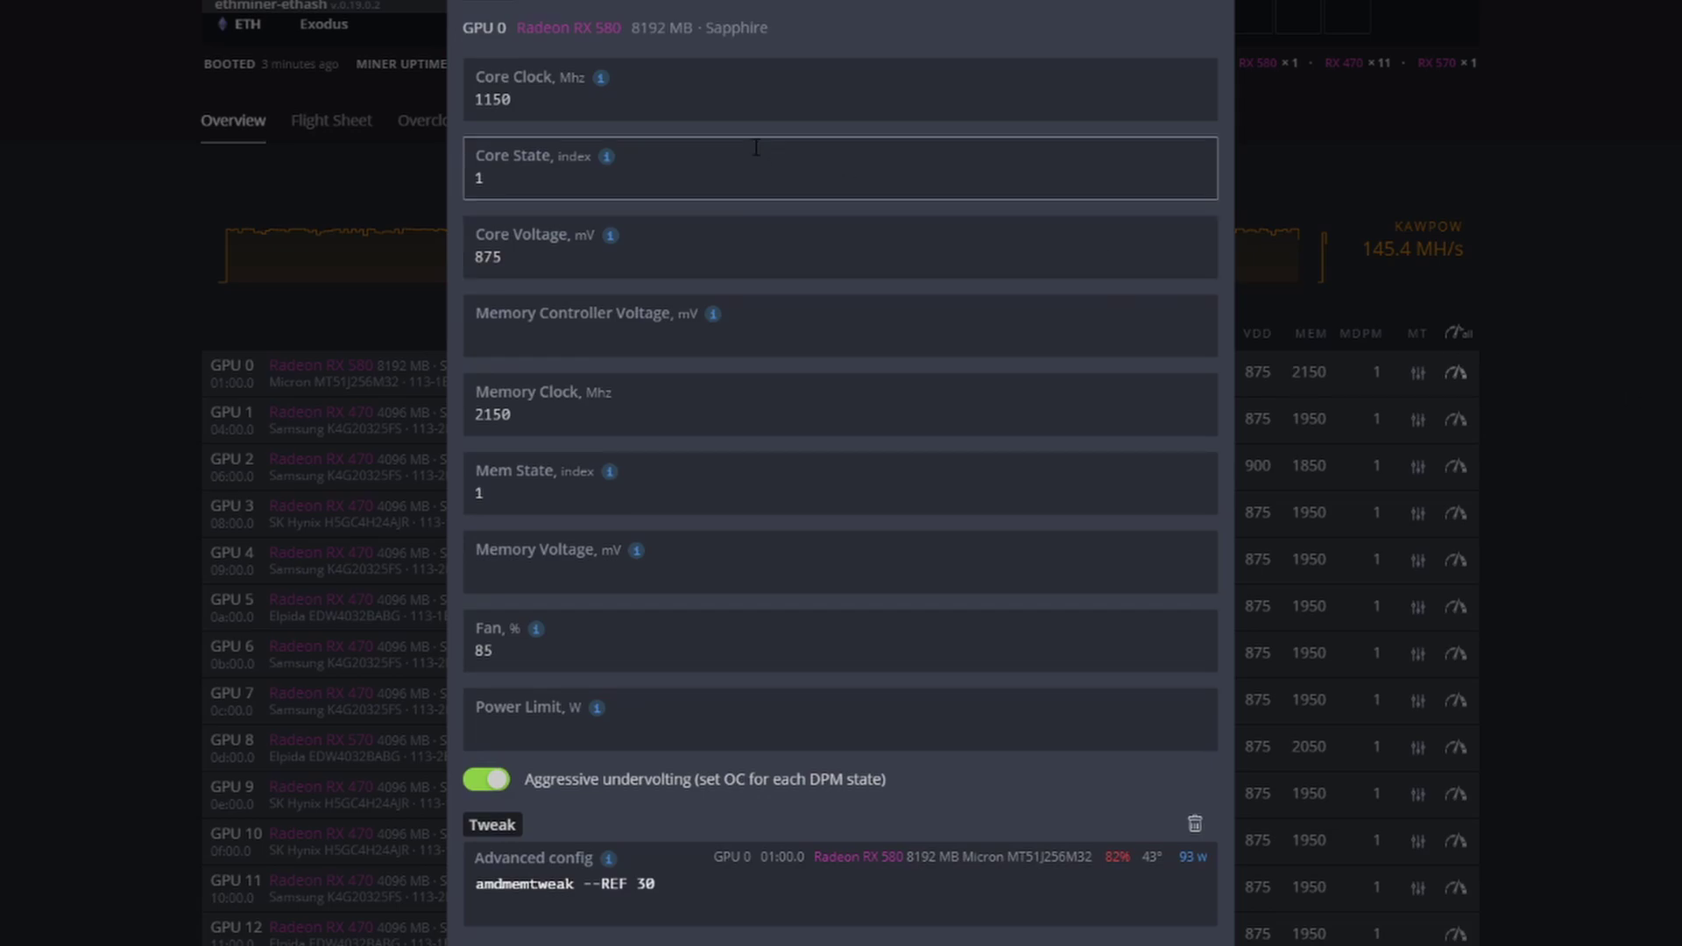
mouse_move(605, 160)
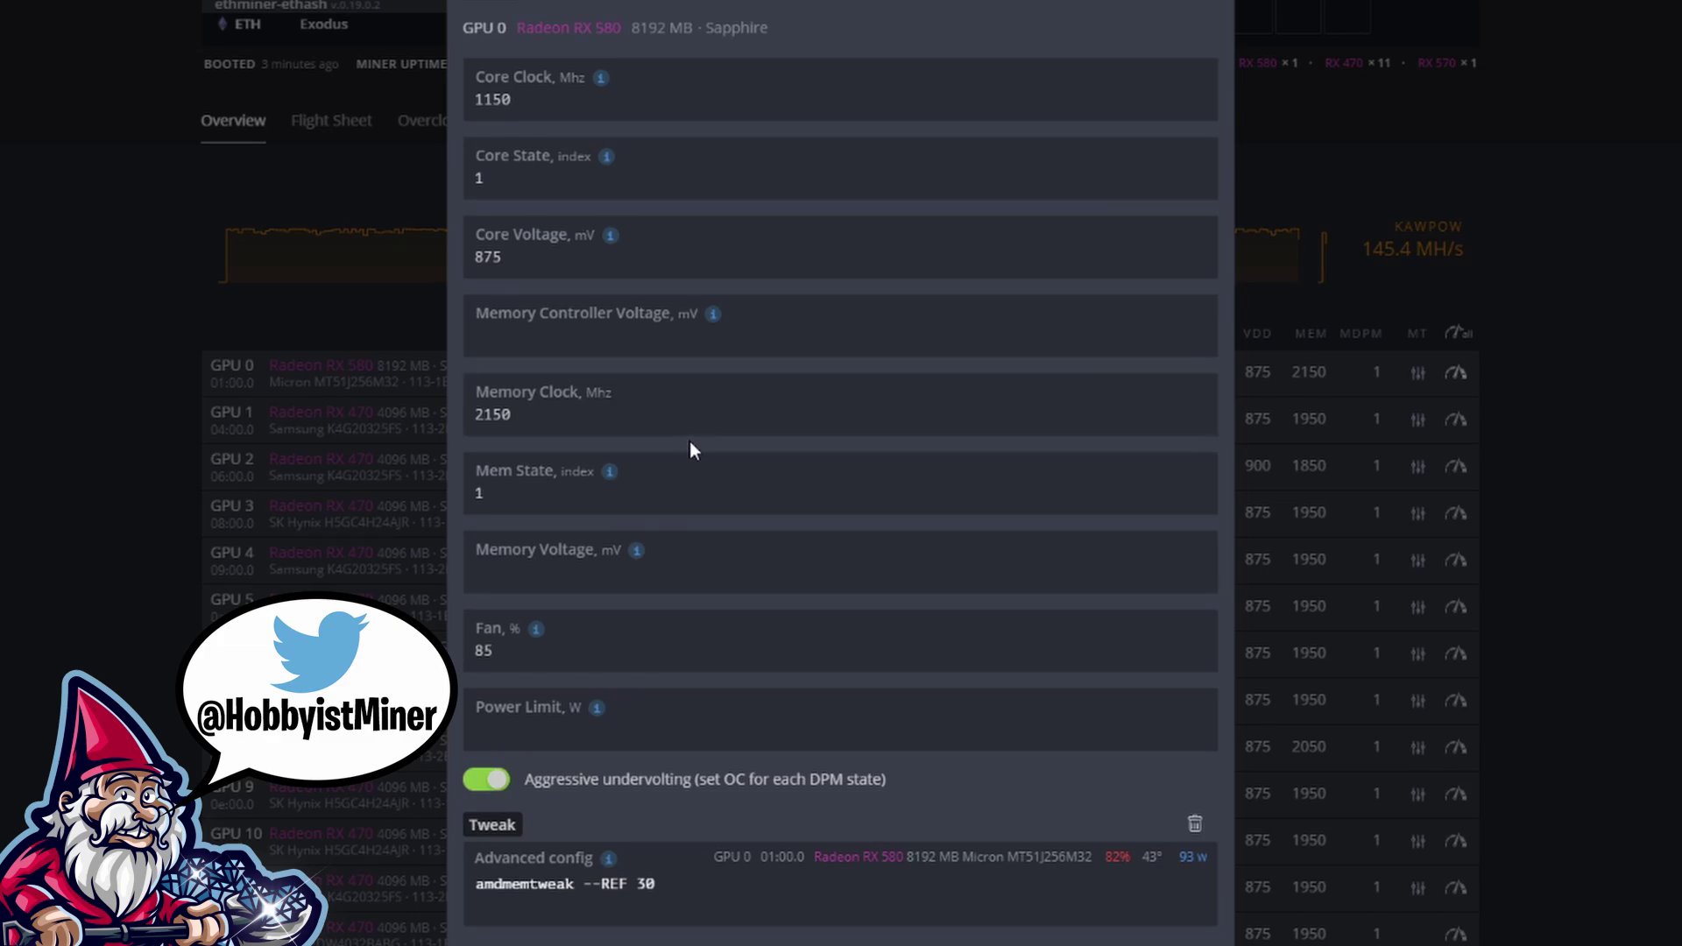
mouse_move(610, 481)
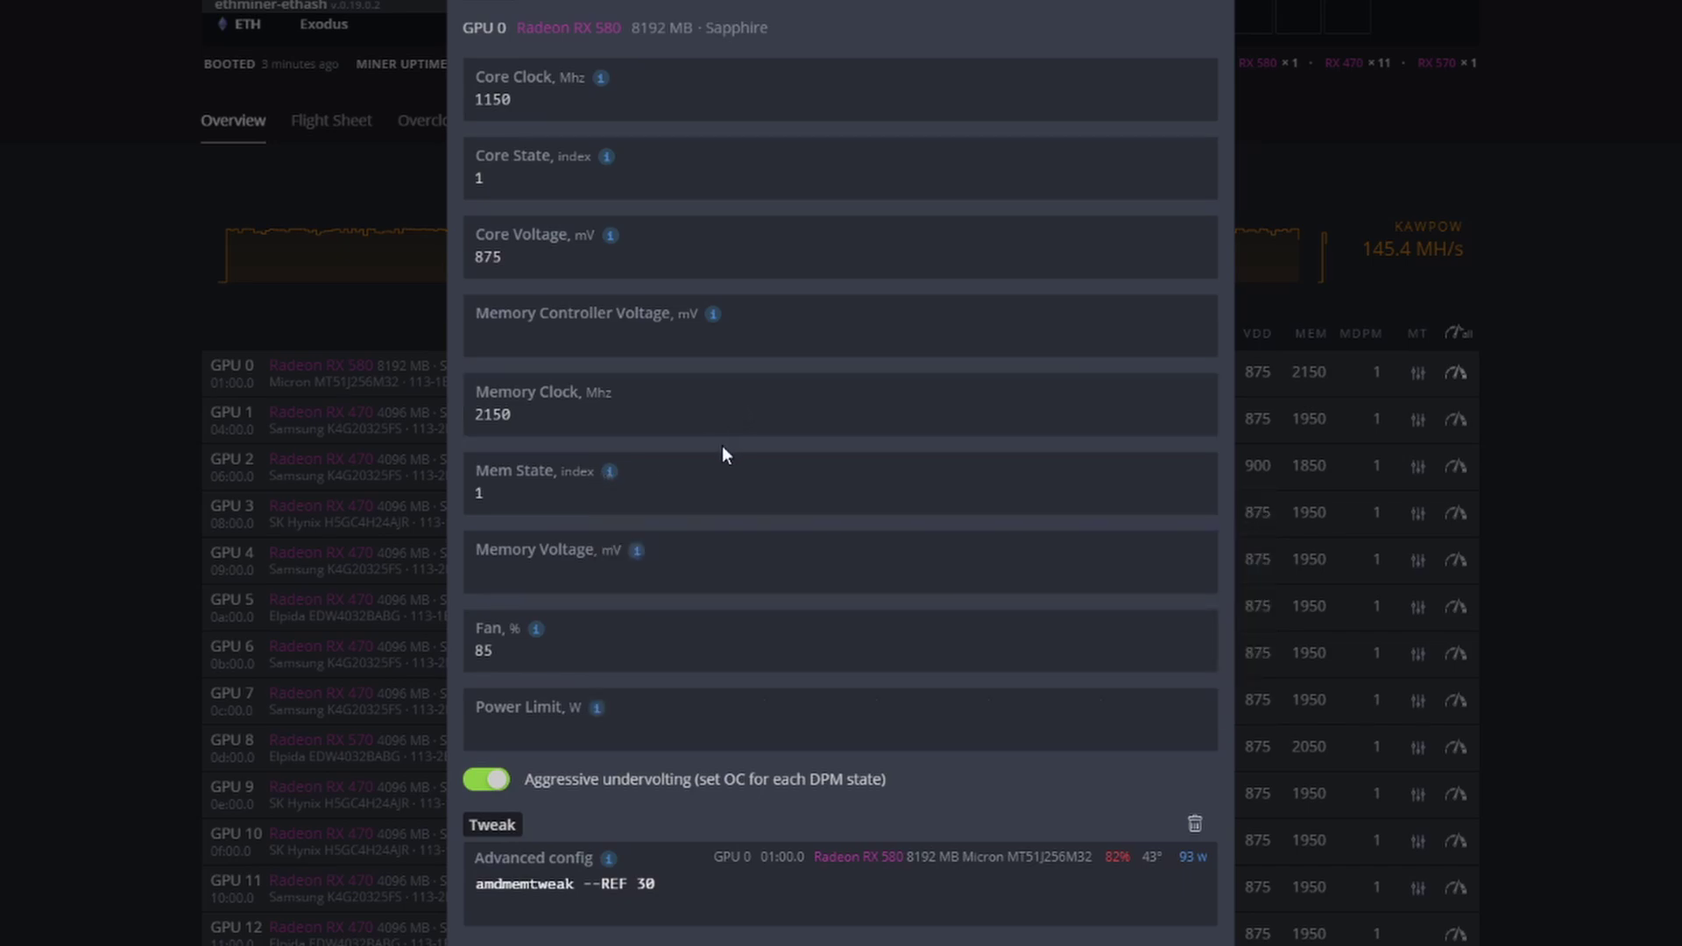
mouse_move(525, 637)
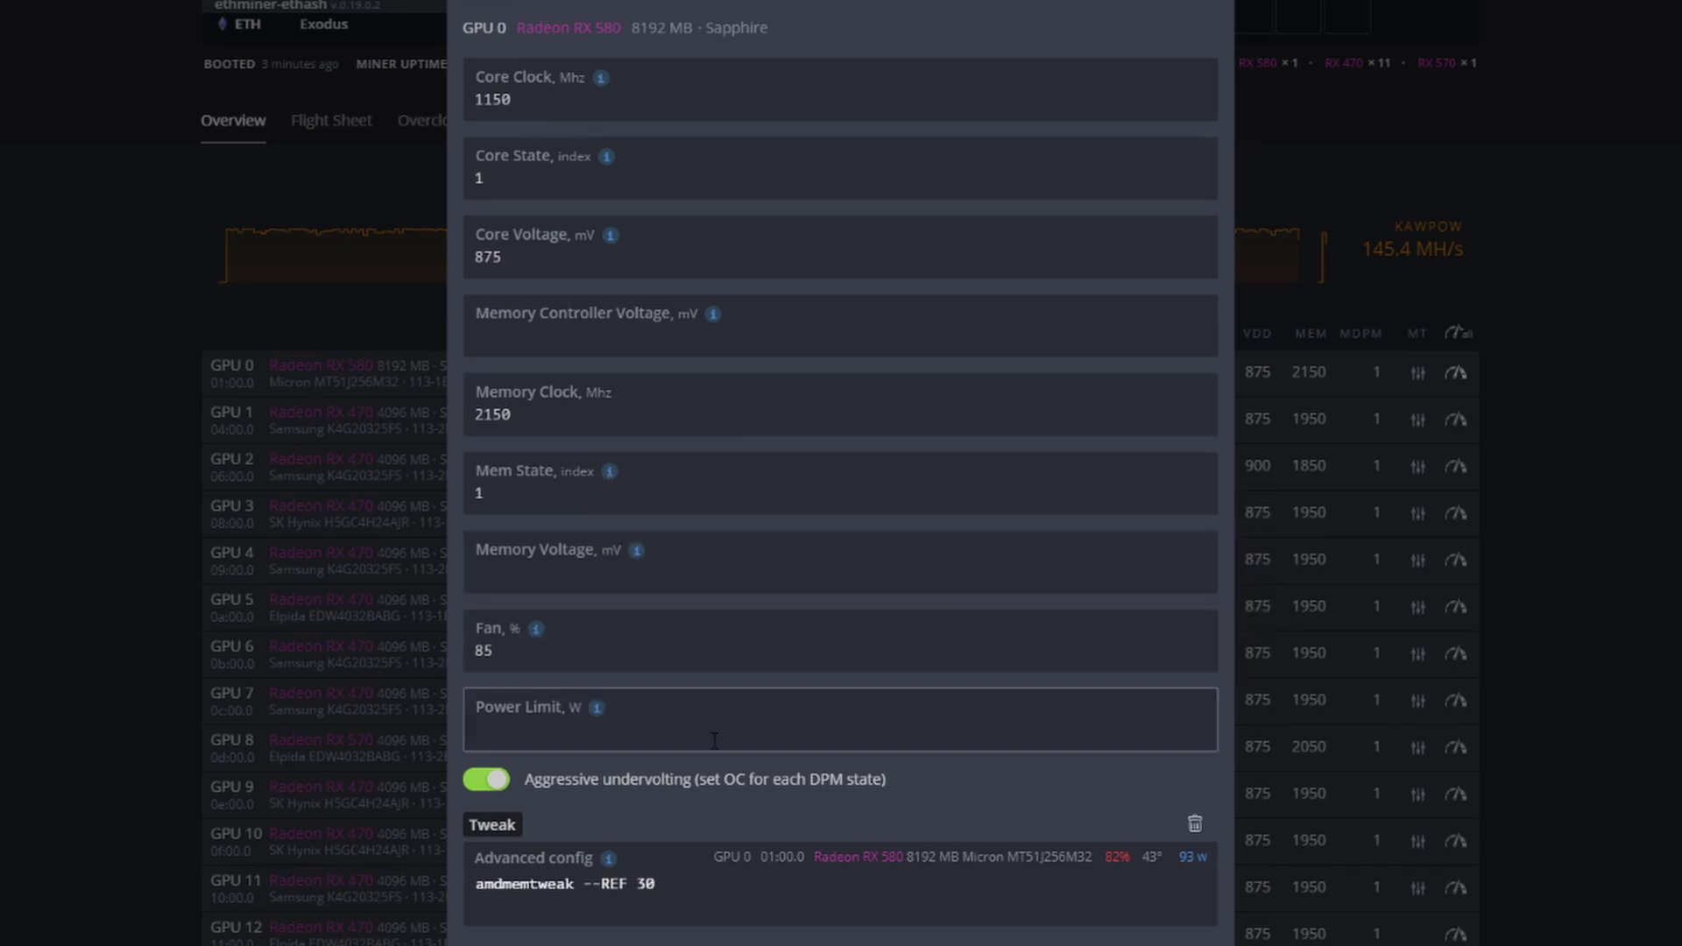